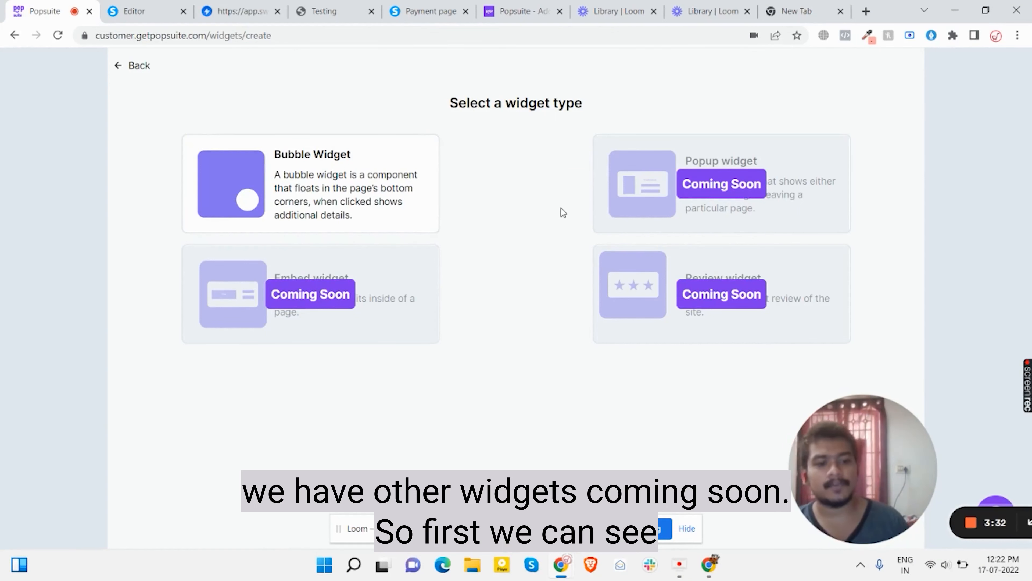
Create a new bubble widget named 'Demo Session'
left_click(352, 185)
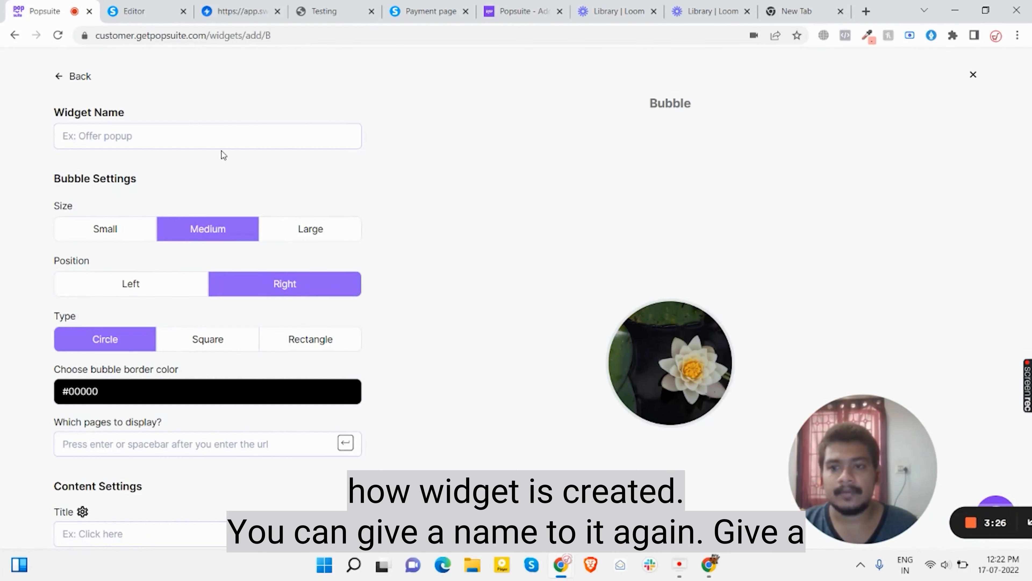
left_click(210, 142)
type("Dem")
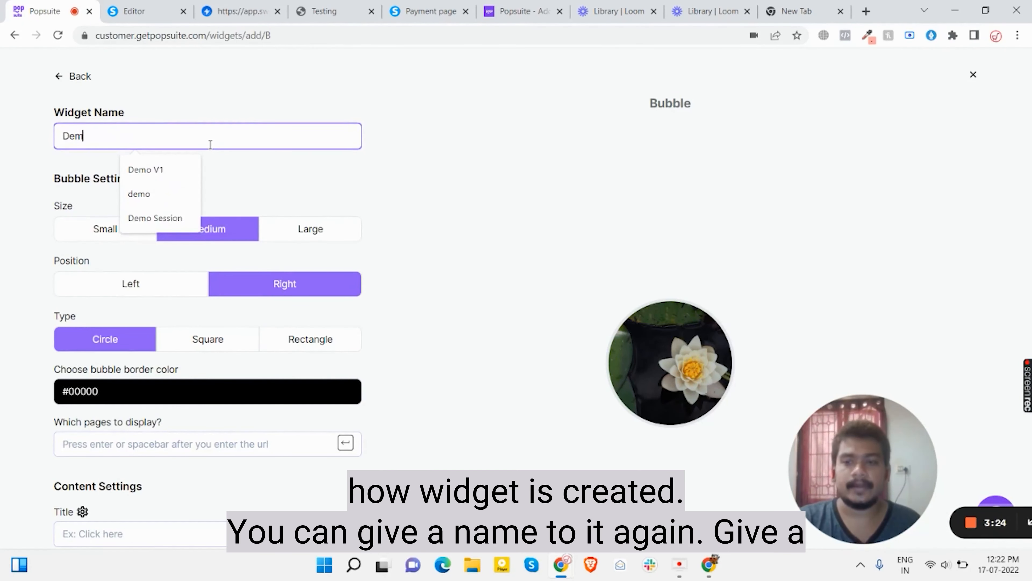
type("o Sessioin")
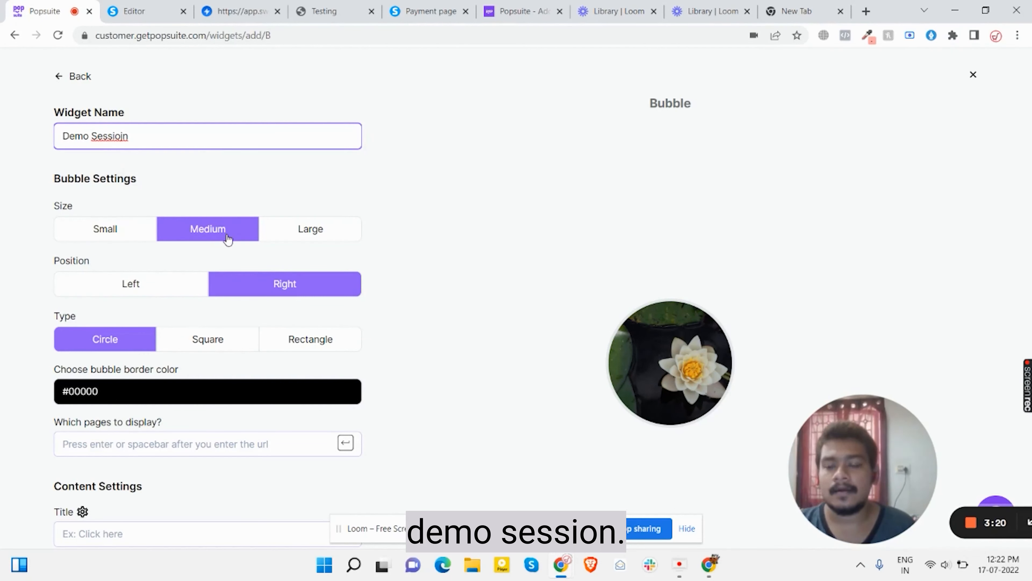
left_click(122, 135)
key("BackSpace")
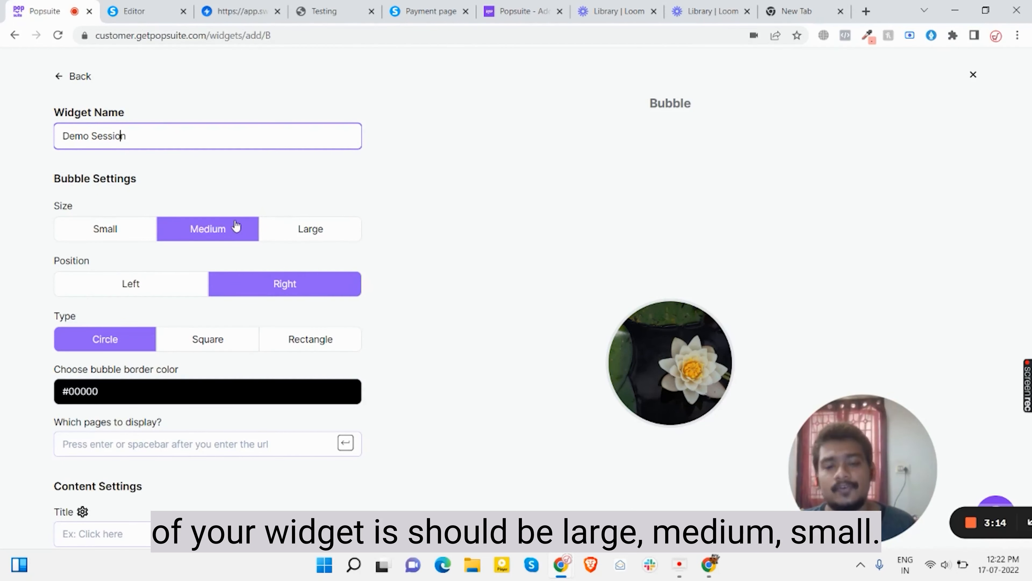
Keep the bubble at Medium size and set its type to Square
left_click(290, 231)
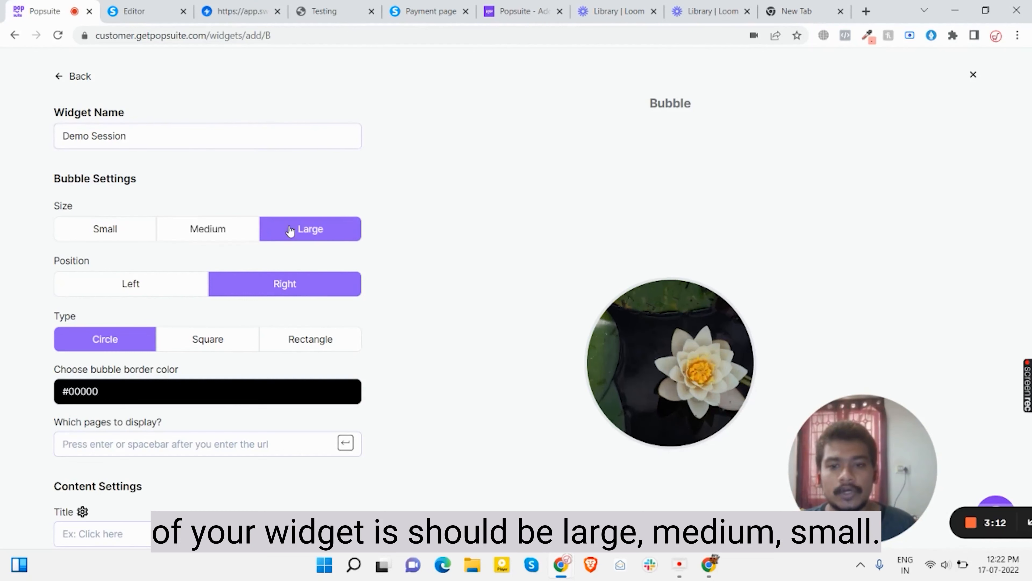
left_click(207, 234)
left_click(122, 230)
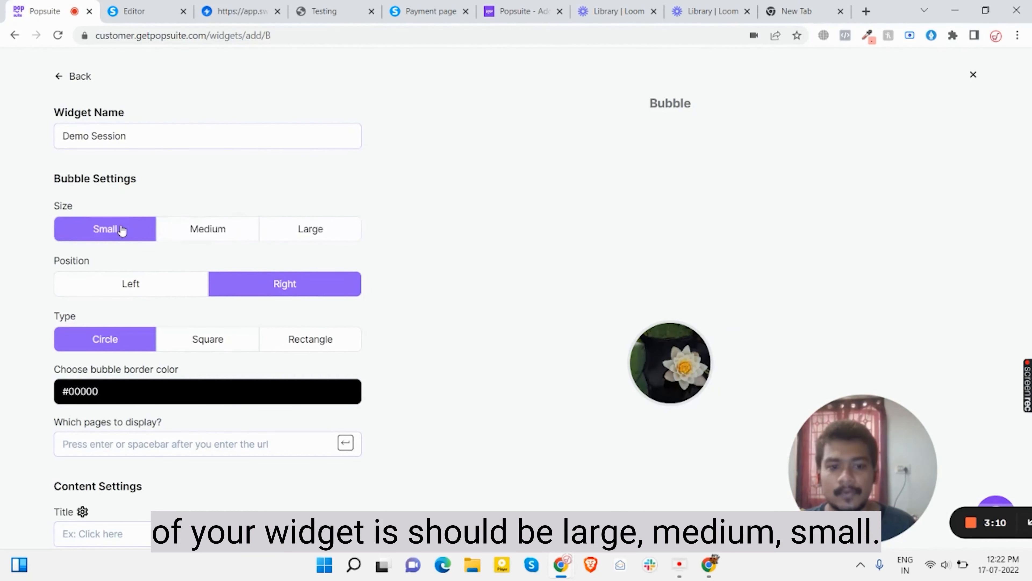
left_click(194, 237)
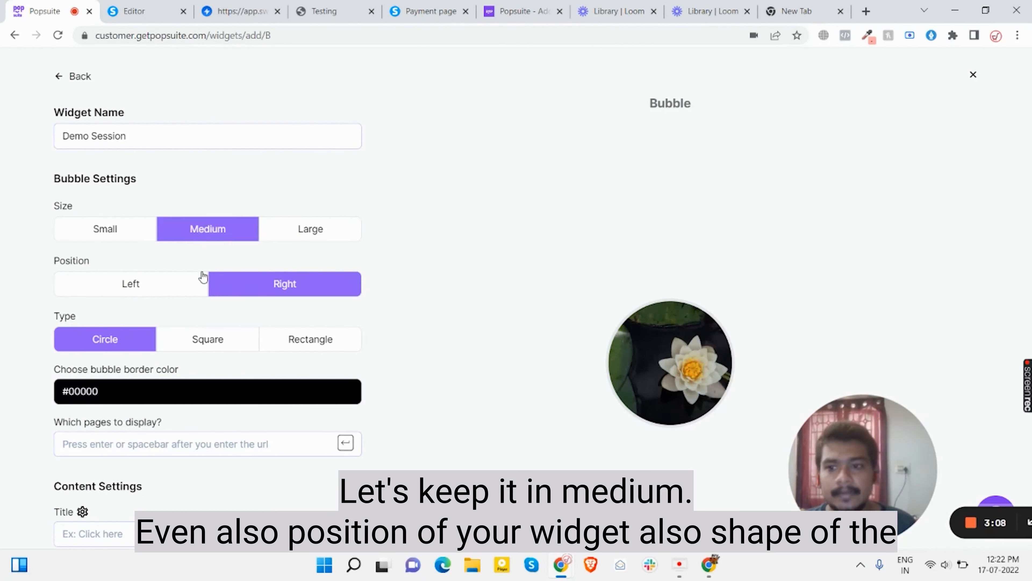
scroll(197, 273, "down", 1)
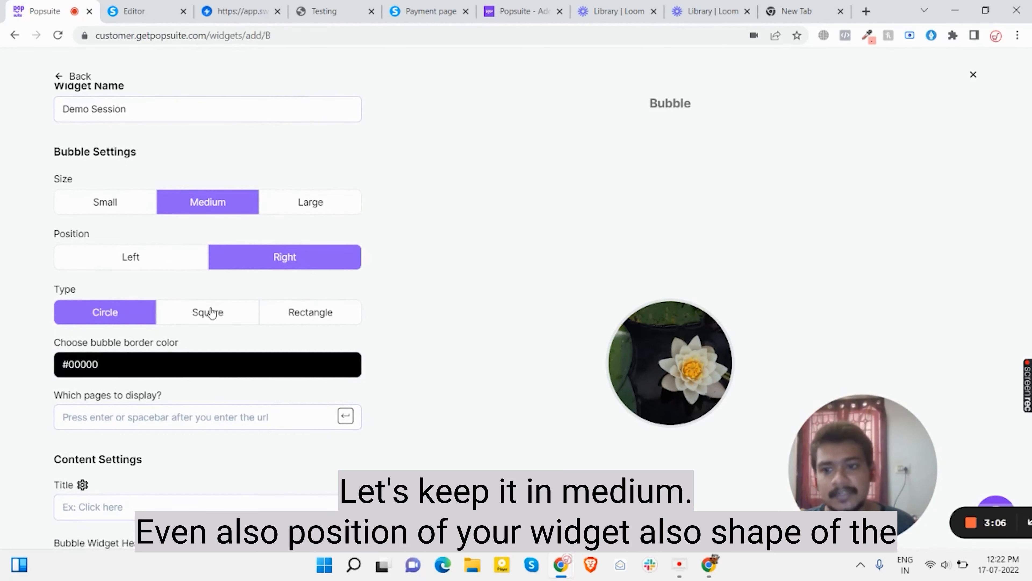
scroll(211, 312, "down", 1)
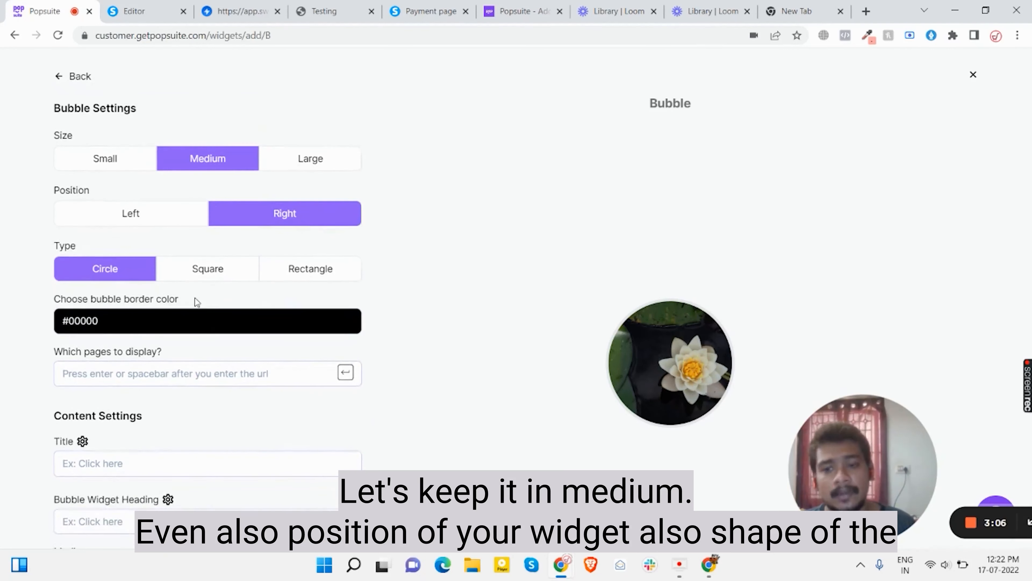
left_click(212, 271)
left_click(291, 279)
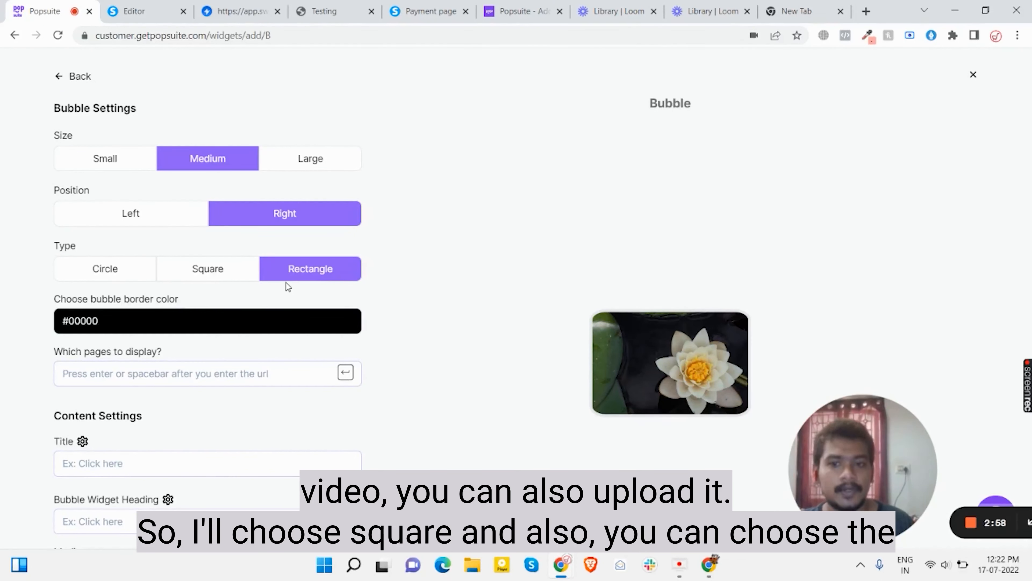
left_click(224, 275)
scroll(206, 289, "down", 2)
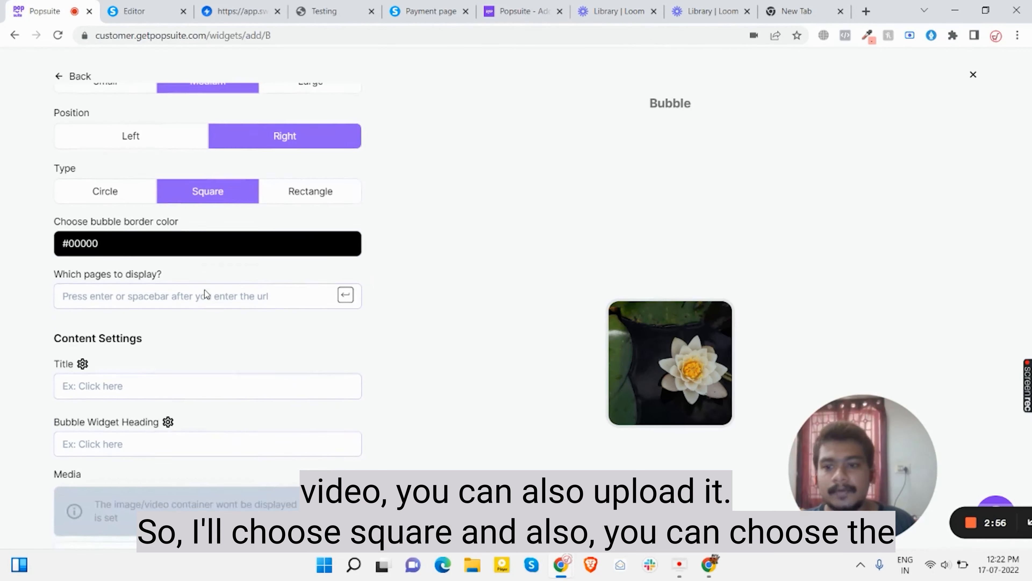
Give the bubble a red #c80404 border
left_click(159, 246)
left_click(196, 296)
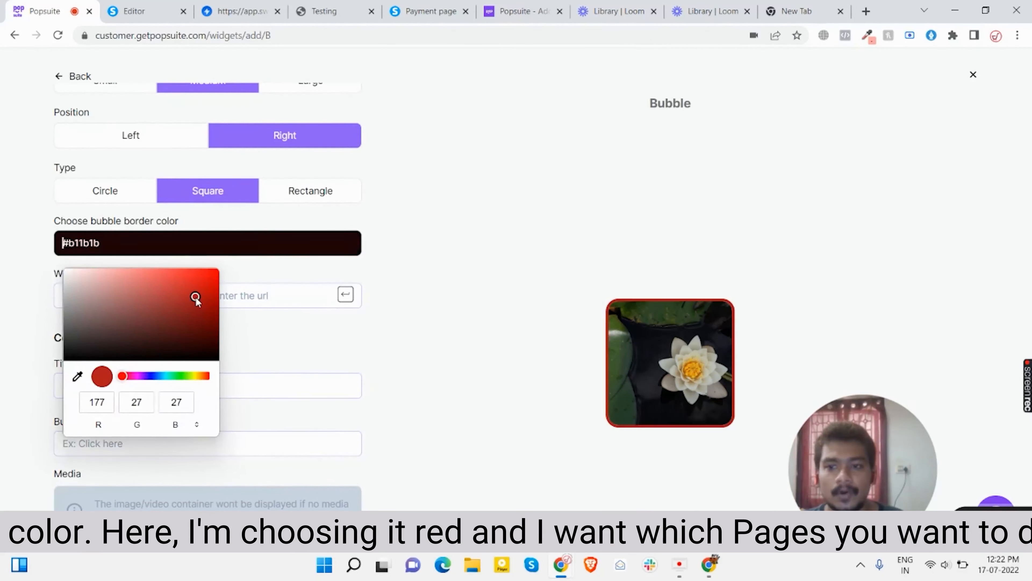
left_click(215, 288)
left_click(290, 335)
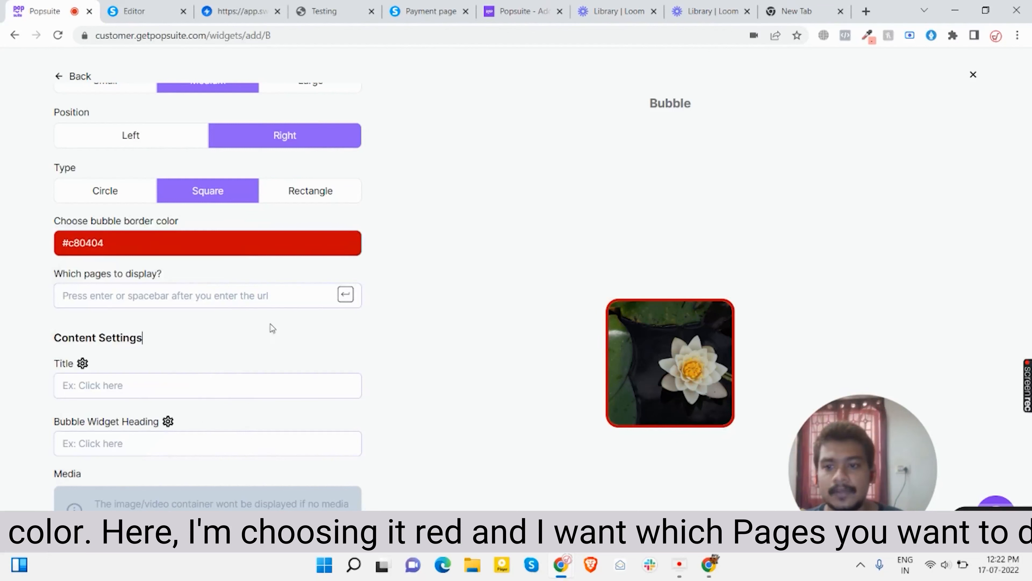
Add the systeme.io payment page URL as the only page the bubble displays on
left_click(223, 301)
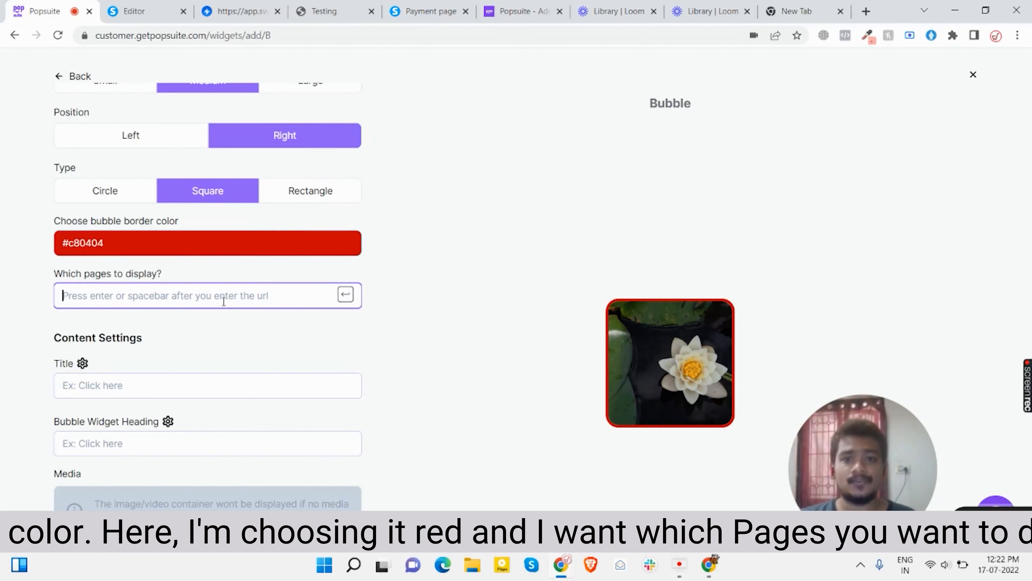
left_click(428, 5)
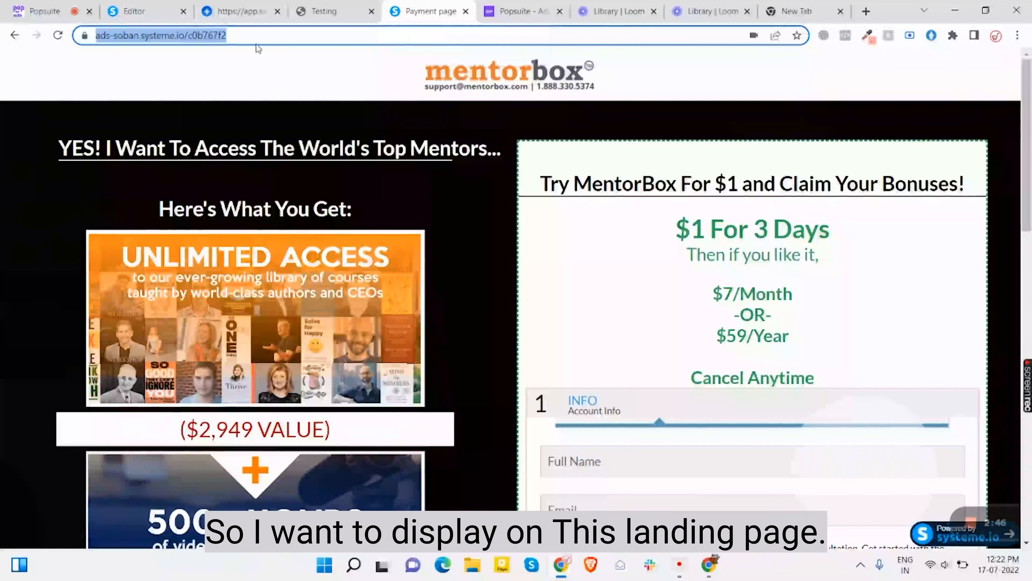
scroll(432, 286, "down", 8)
scroll(432, 289, "up", 8)
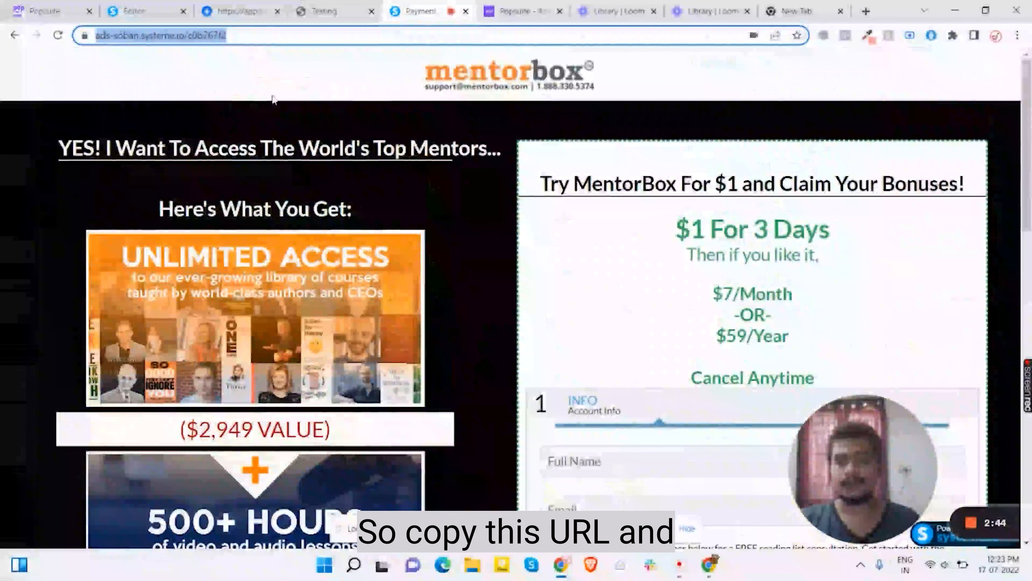
left_click(353, 7)
left_click(38, 5)
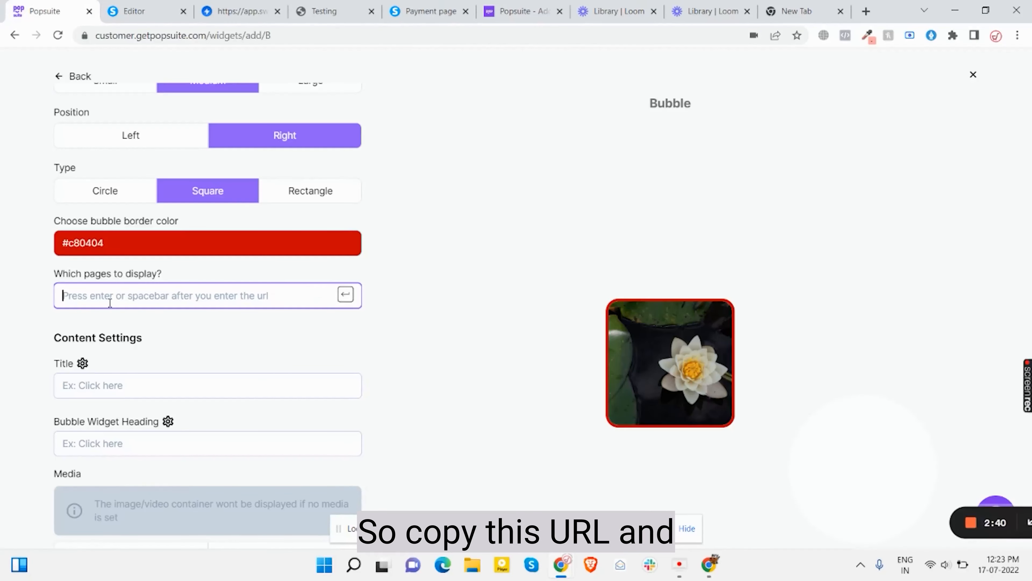
type("https://ads-soban.systeme.io/c0b767f2")
key("Return")
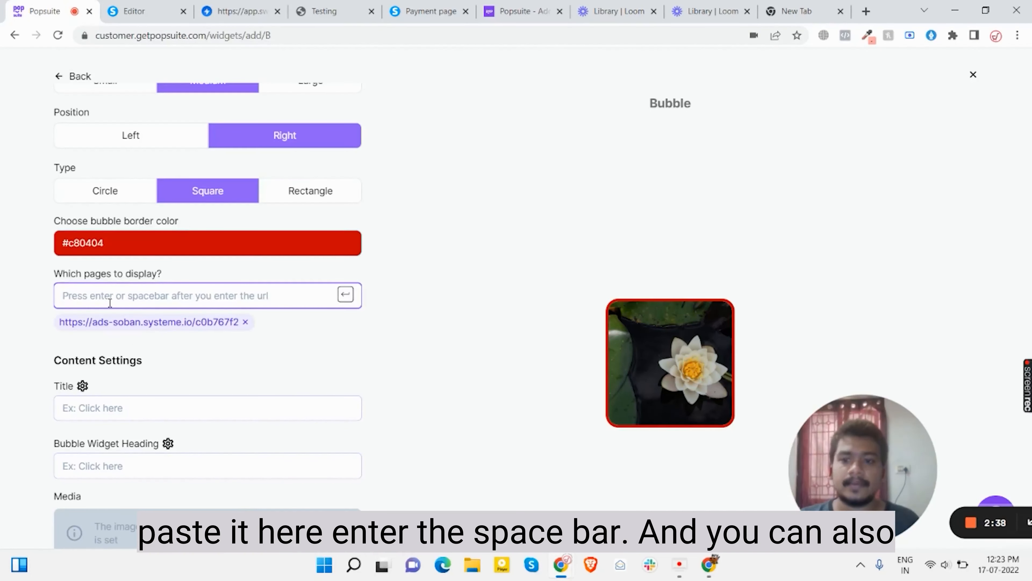
scroll(292, 336, "down", 3)
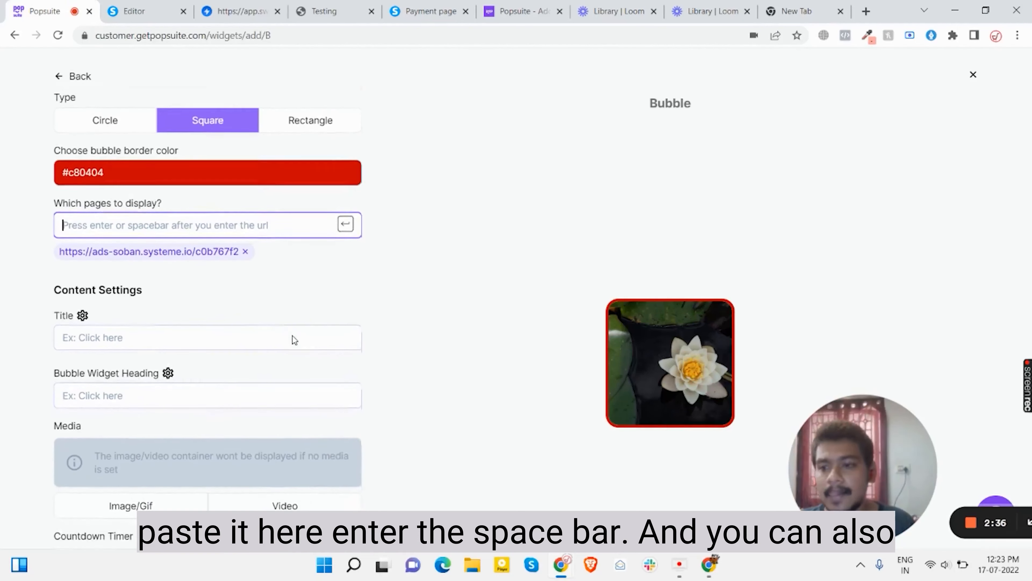
Set the widget title to 'test video'
left_click(235, 314)
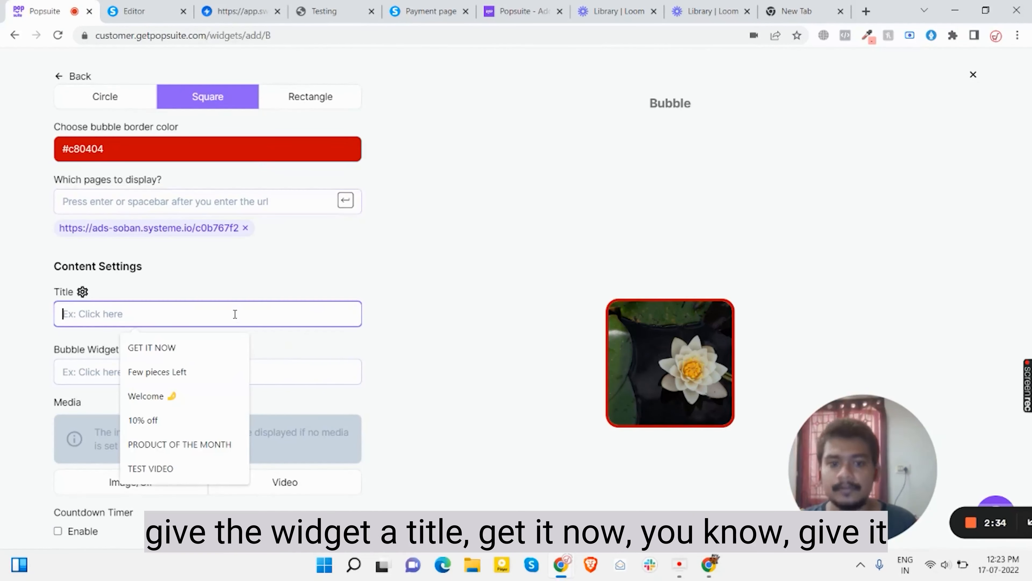
left_click(182, 337)
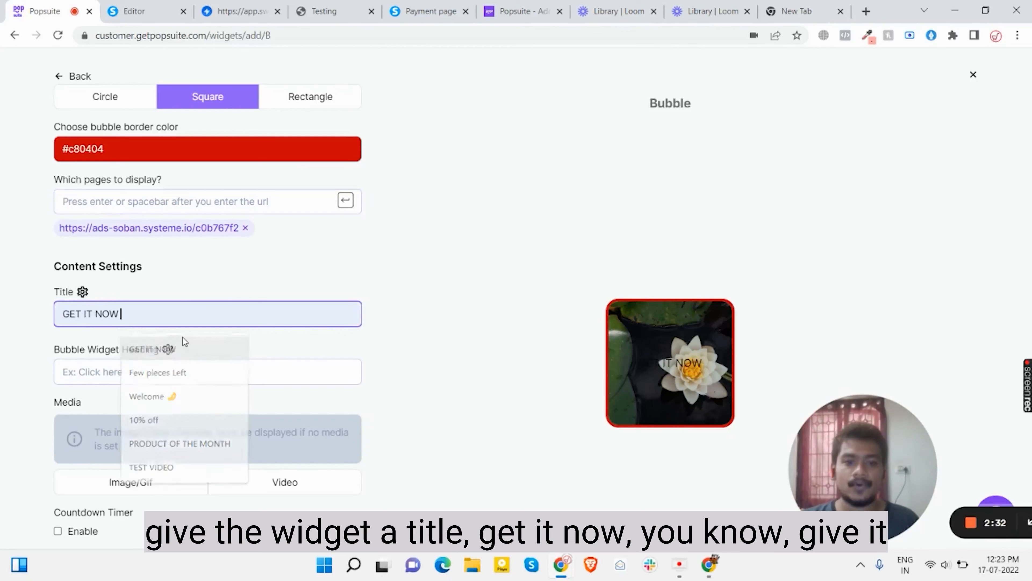
triple_click(155, 303)
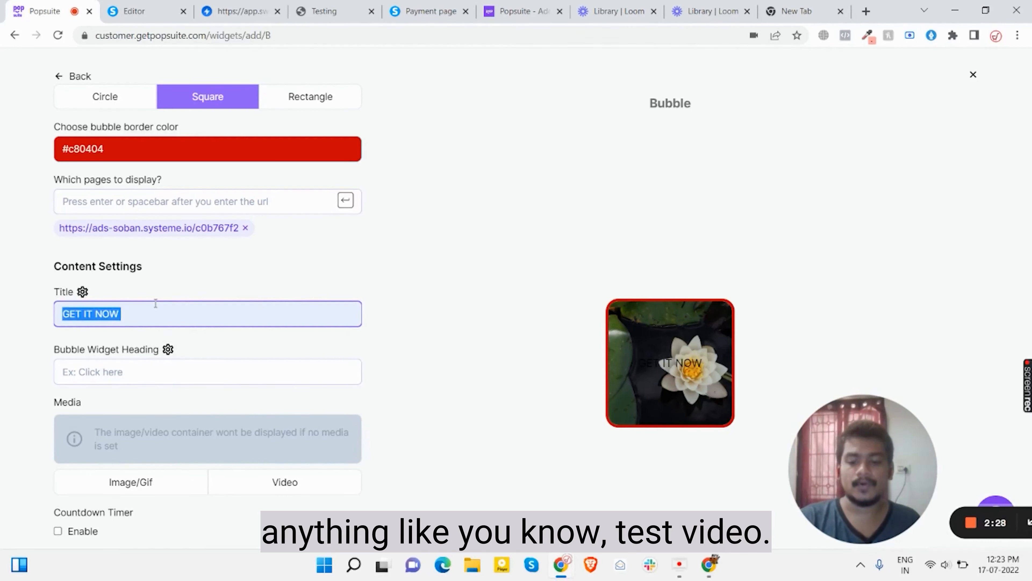
type("test video")
Set the bubble heading to 'SHOP NOW' and bring up its text style settings
left_click(290, 370)
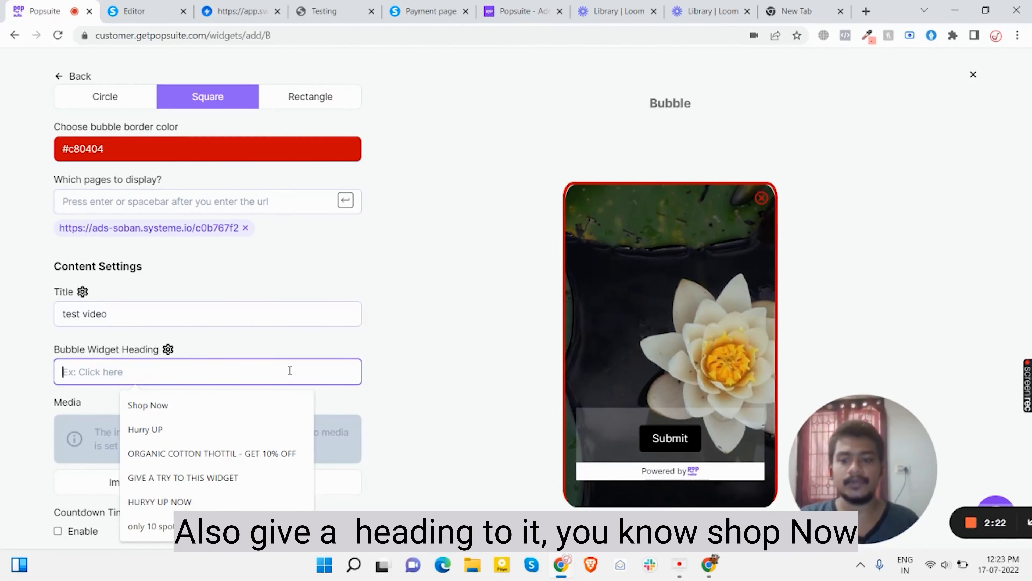
type("SHOP NOW")
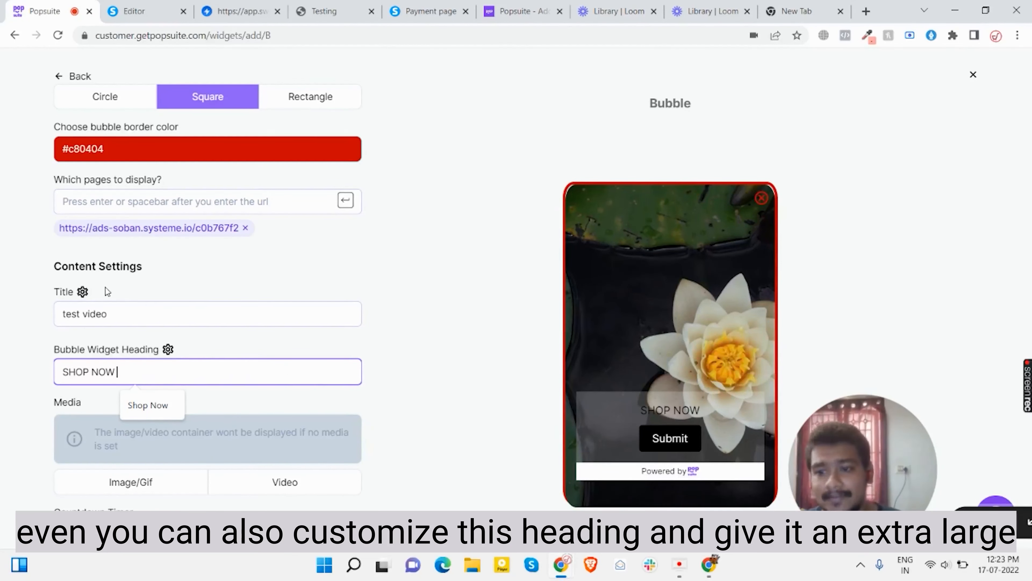
left_click(83, 291)
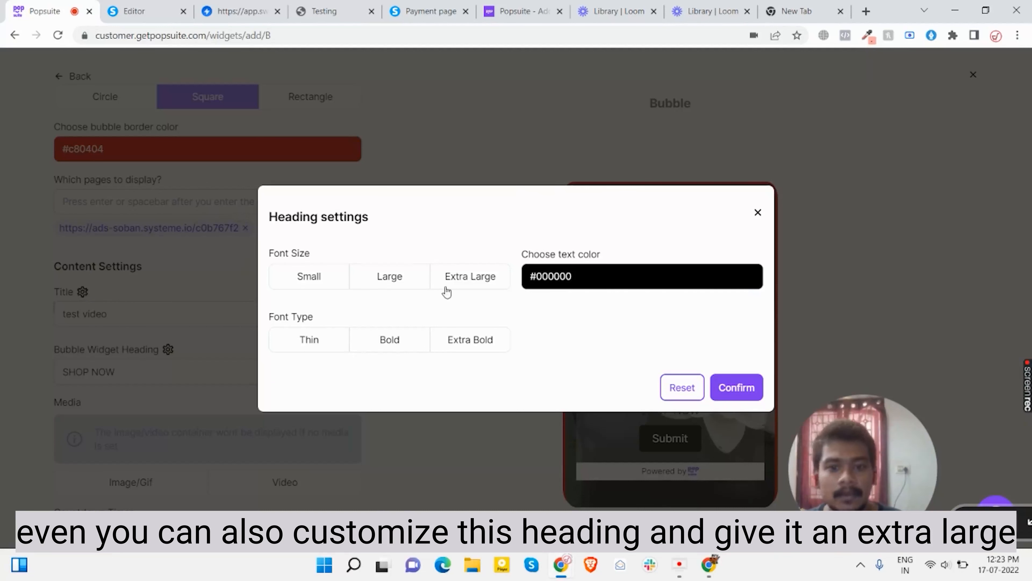
Style the heading text Extra Large, Bold and blue #1b17de, and confirm
left_click(451, 286)
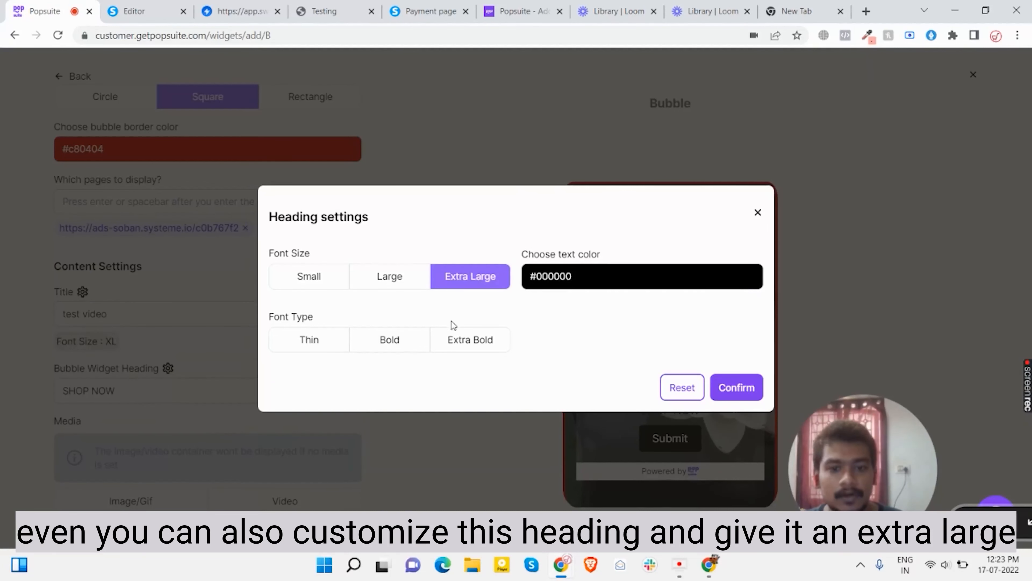
left_click(396, 350)
left_click(586, 291)
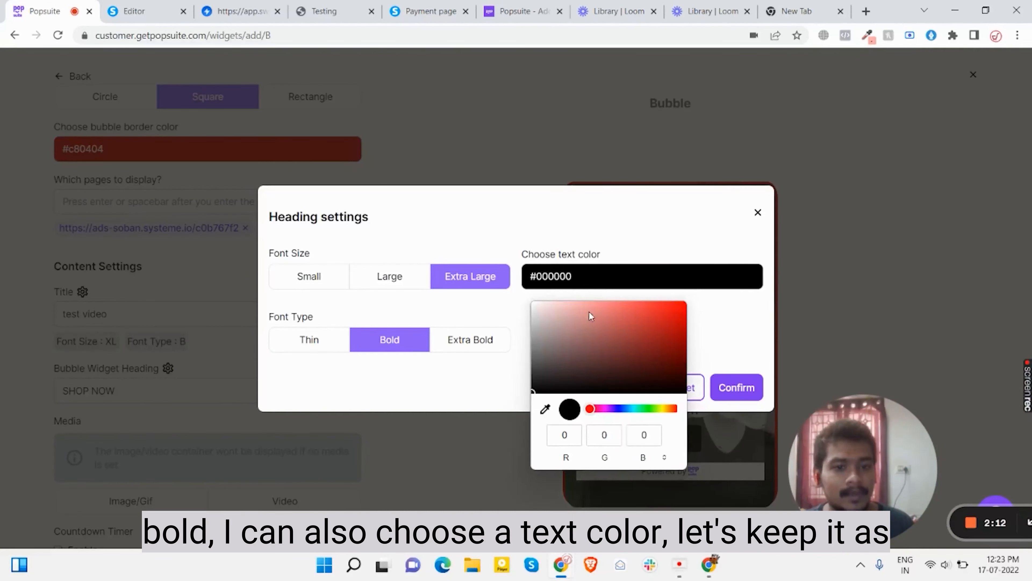
left_click_drag(610, 409, 618, 408)
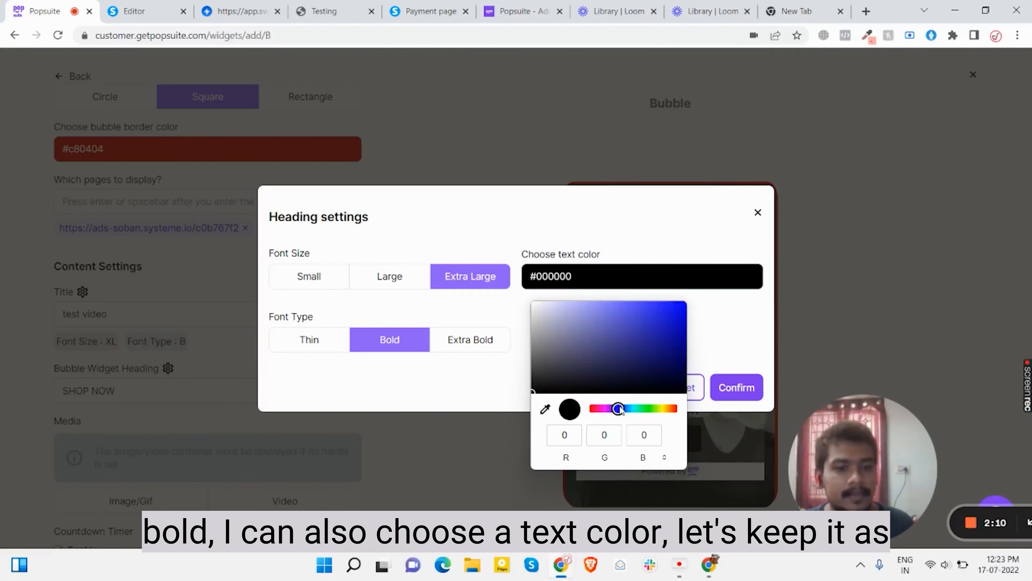
left_click(649, 315)
left_click(671, 318)
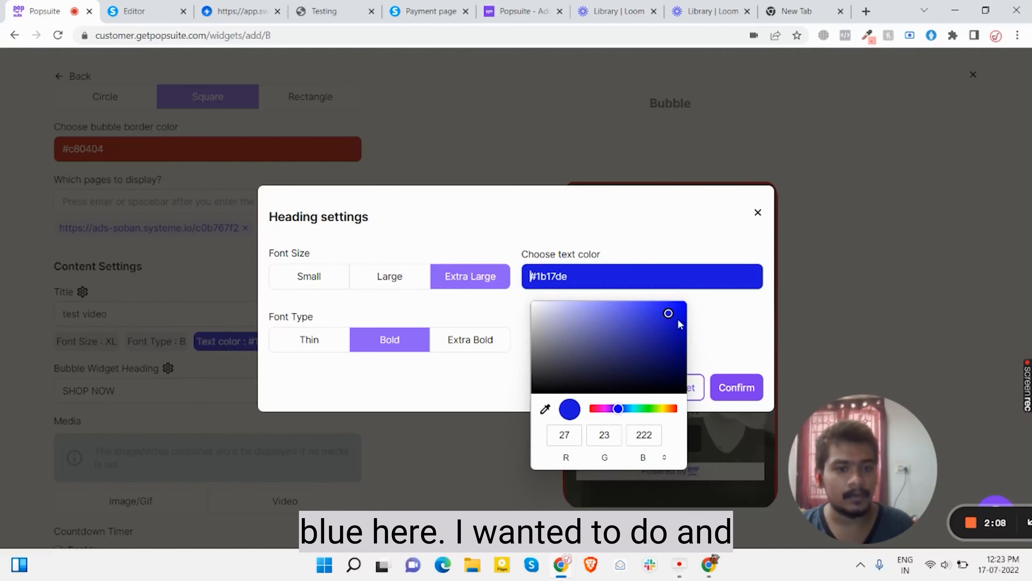
left_click(733, 385)
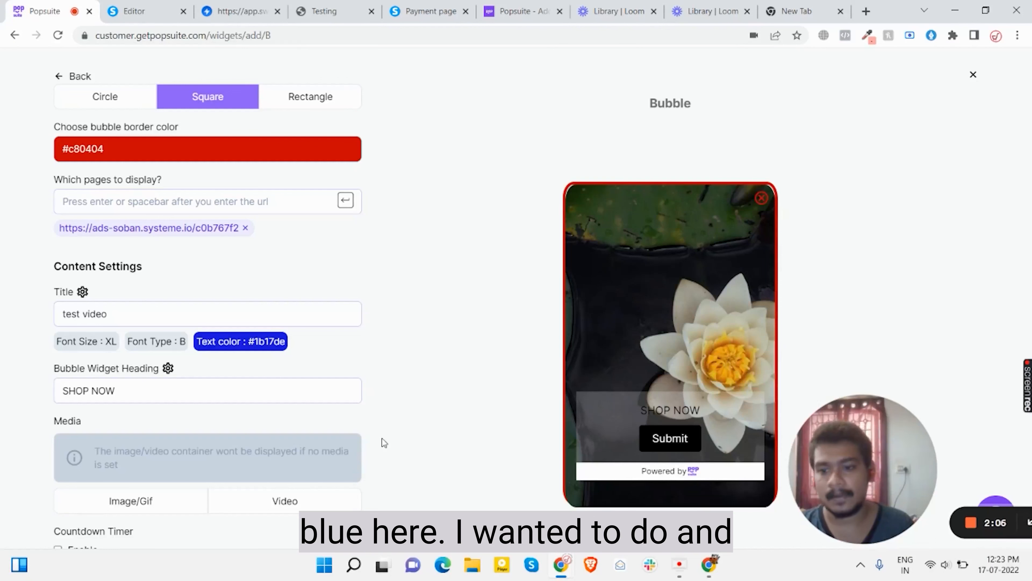
scroll(324, 414, "down", 3)
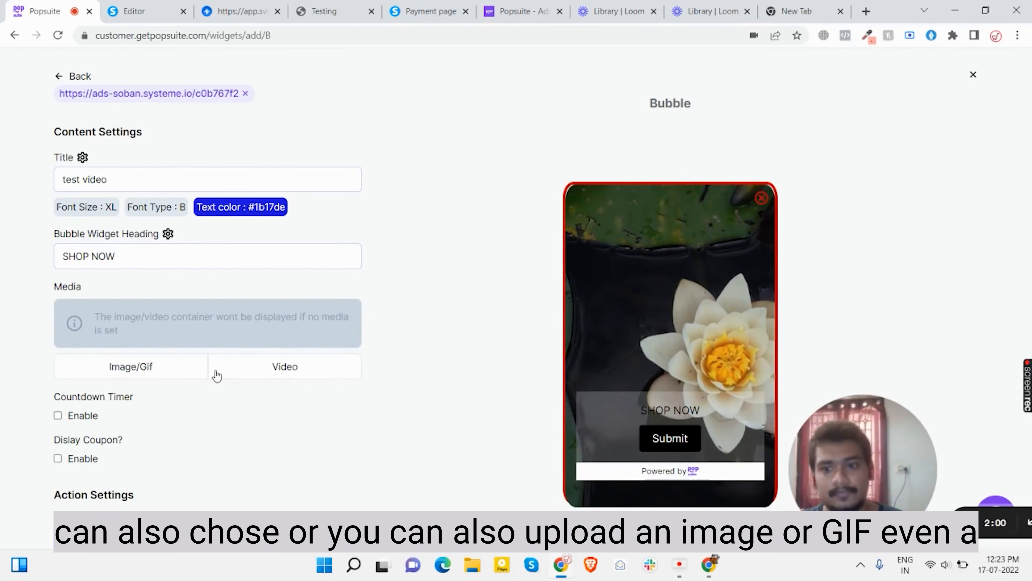
Set the media to Video and upload the second file from Desktop > videos
left_click(255, 376)
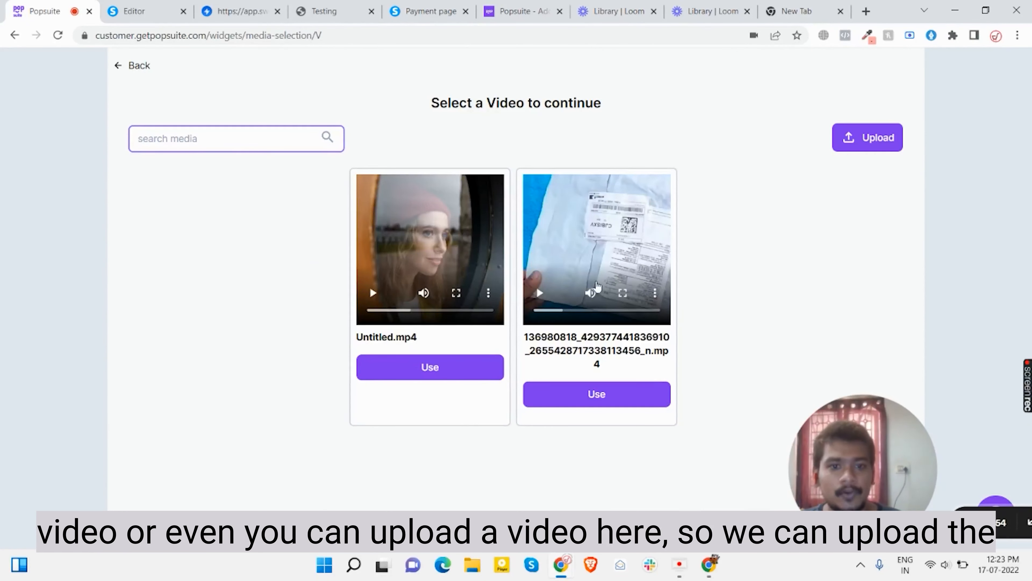
left_click(865, 150)
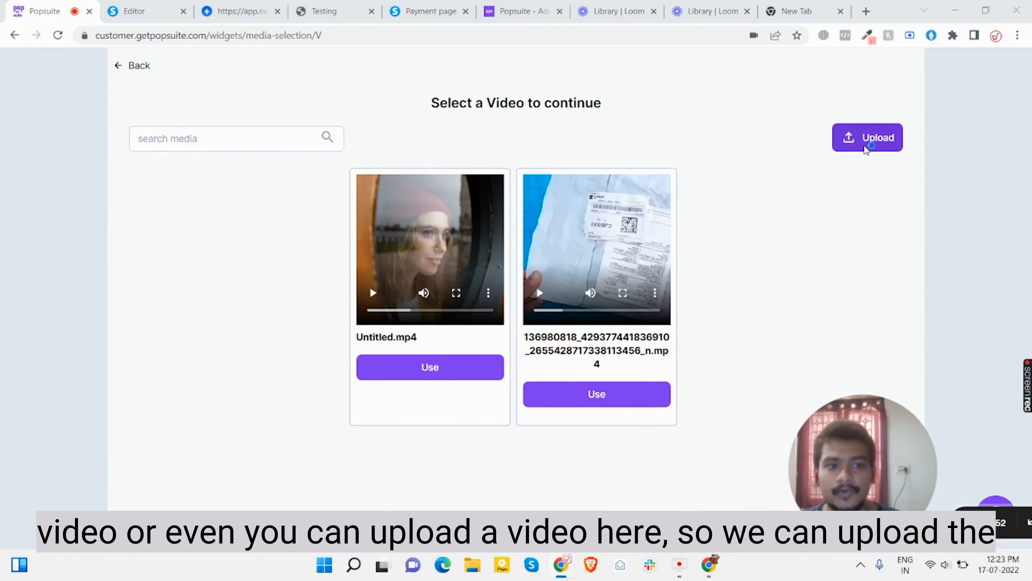
left_click(257, 136)
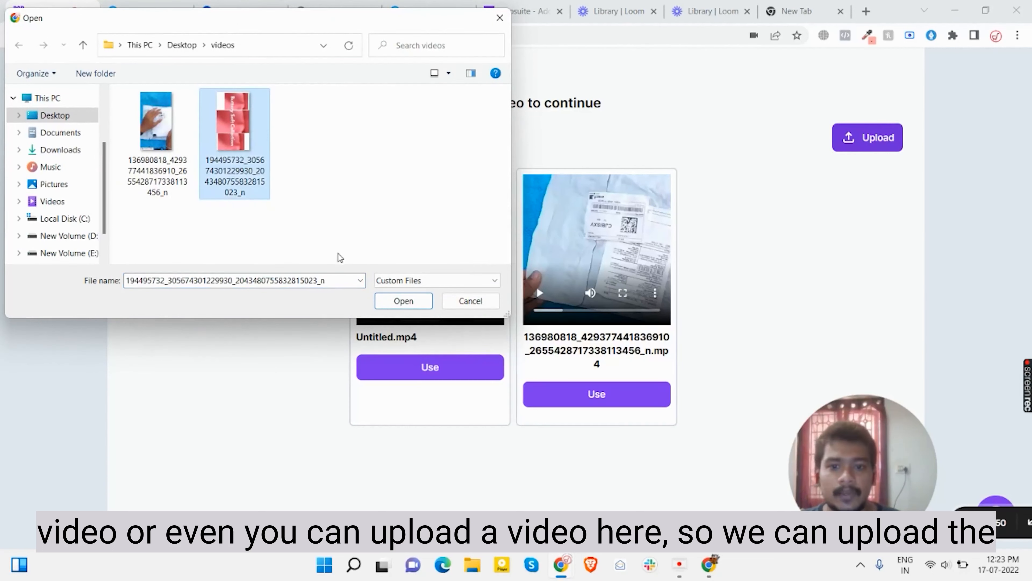
left_click(403, 300)
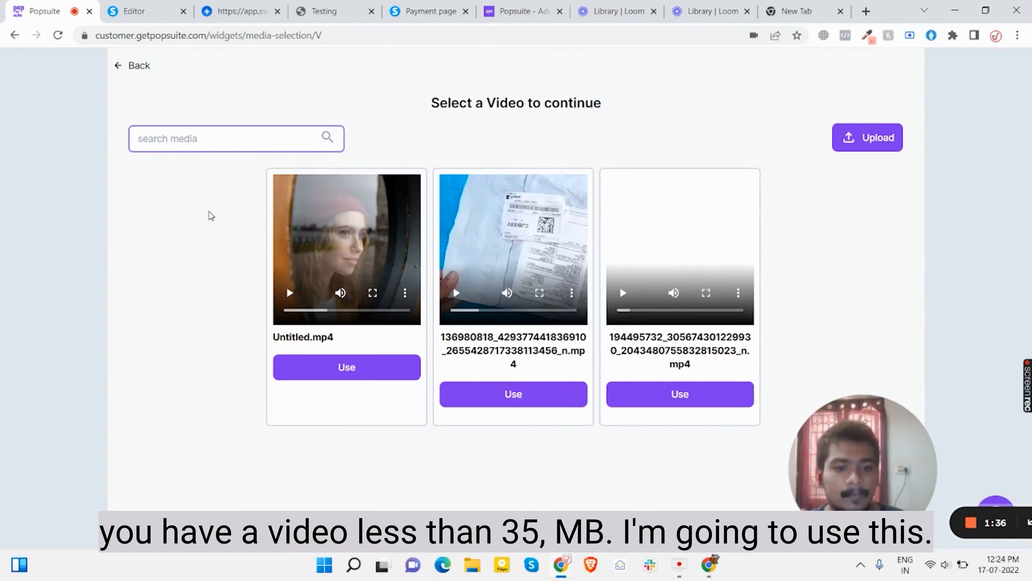
Use the newly uploaded video as the bubble widget's media
left_click(615, 394)
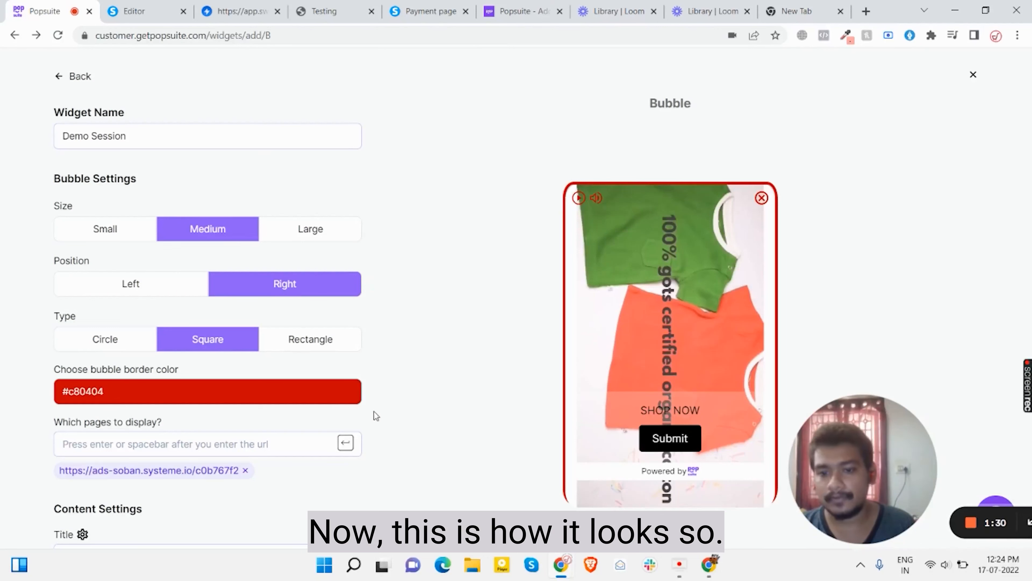
scroll(283, 483, "down", 10)
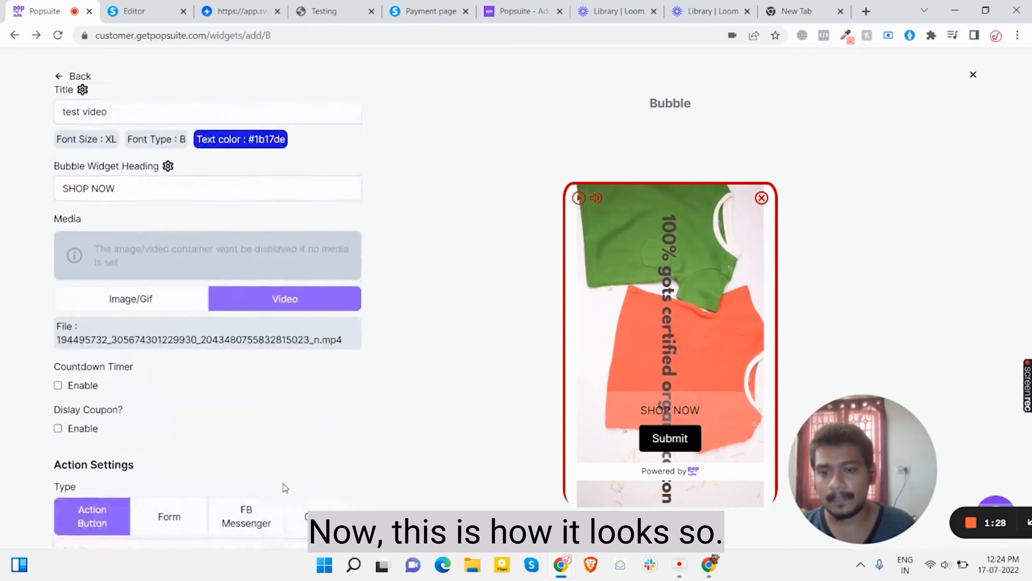
scroll(285, 488, "down", 4)
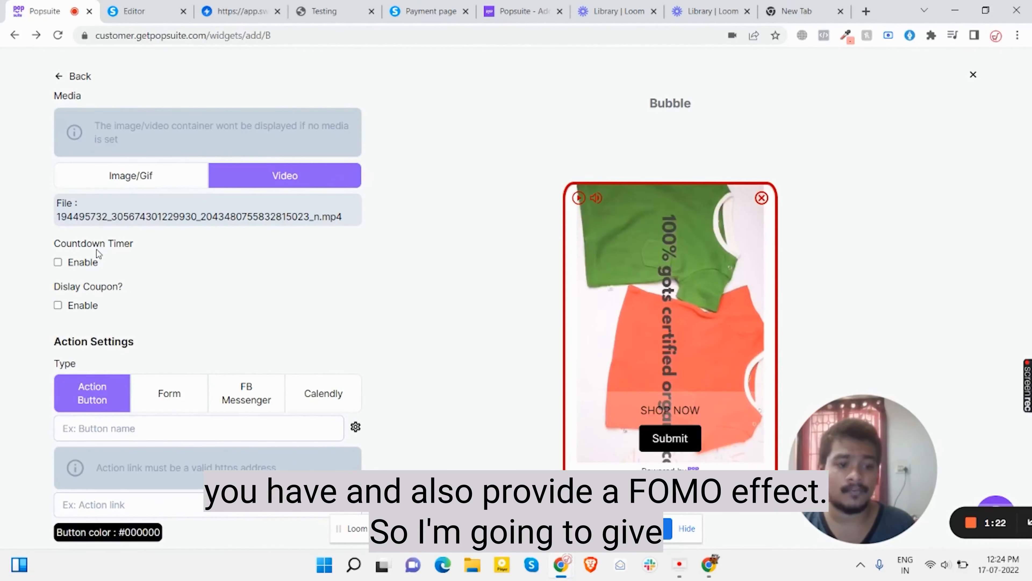
Add an Action Button labelled 'SUBMIT NOW'
scroll(136, 336, "down", 1)
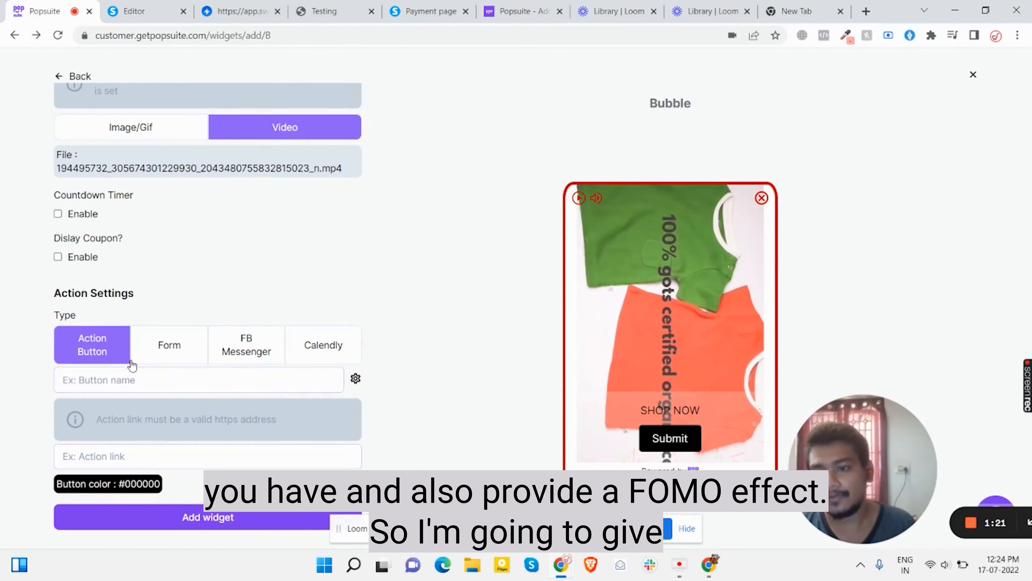
left_click(110, 387)
type("SUBMIY NOW")
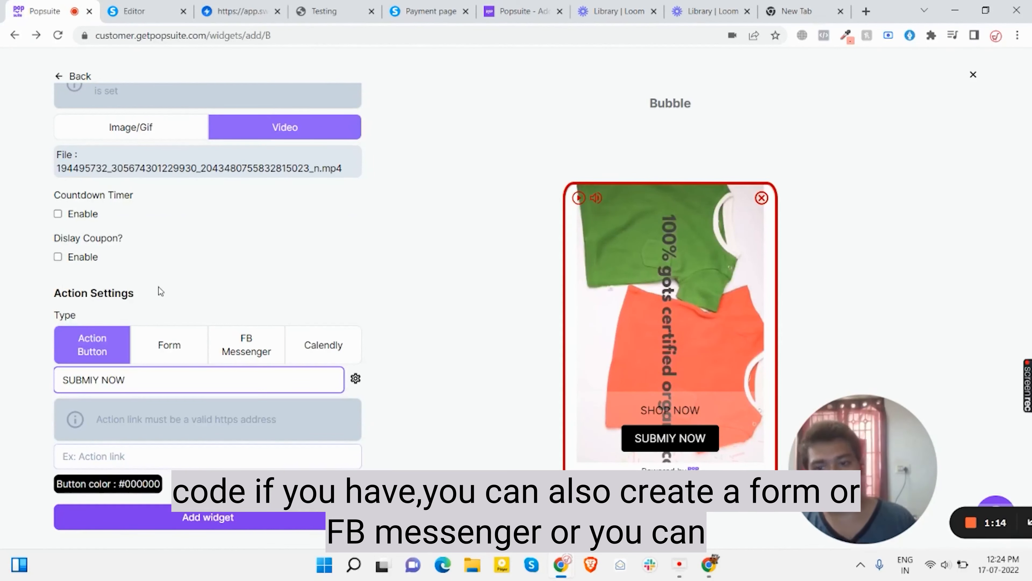
left_click(174, 354)
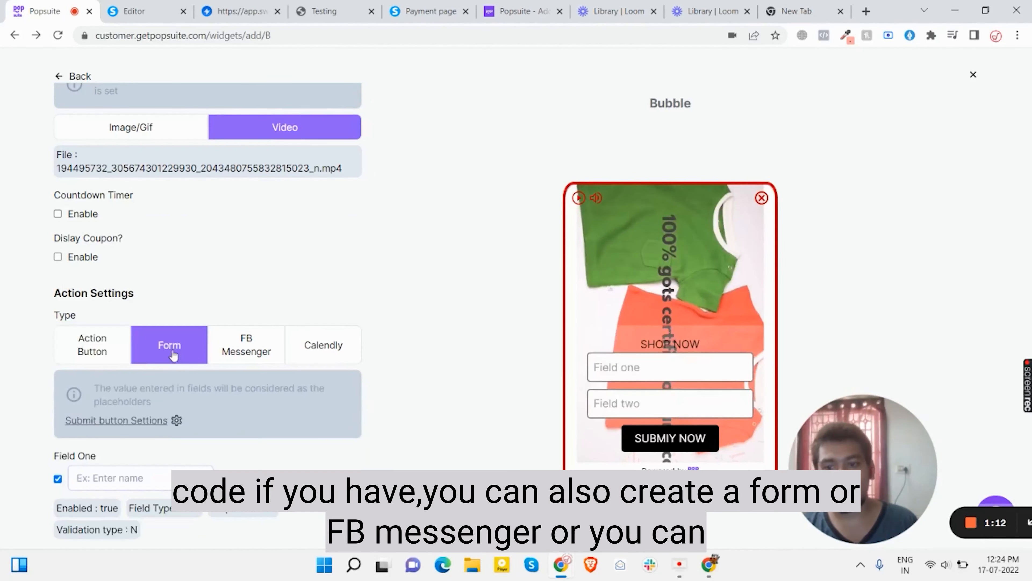
left_click(246, 349)
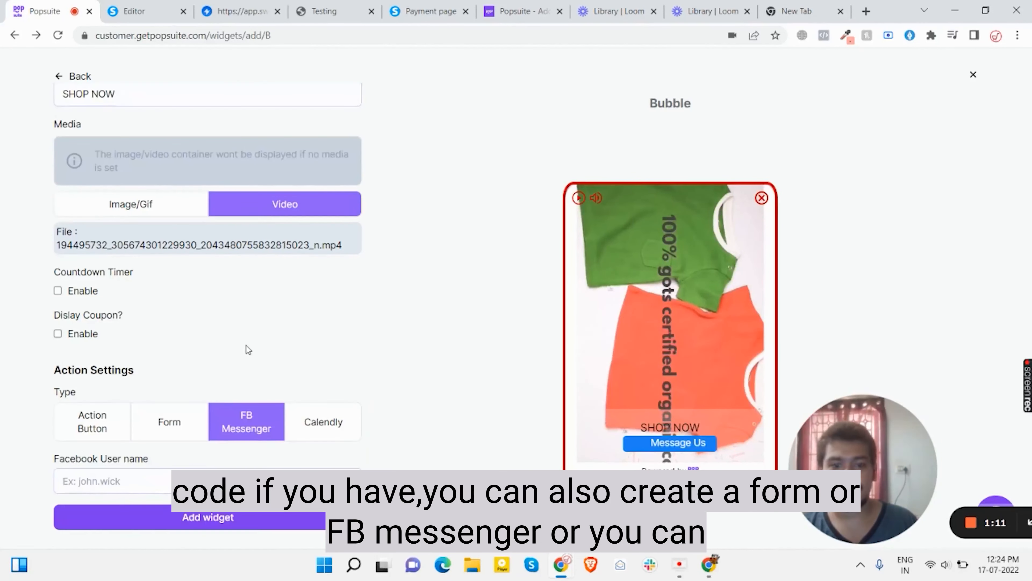
left_click(339, 415)
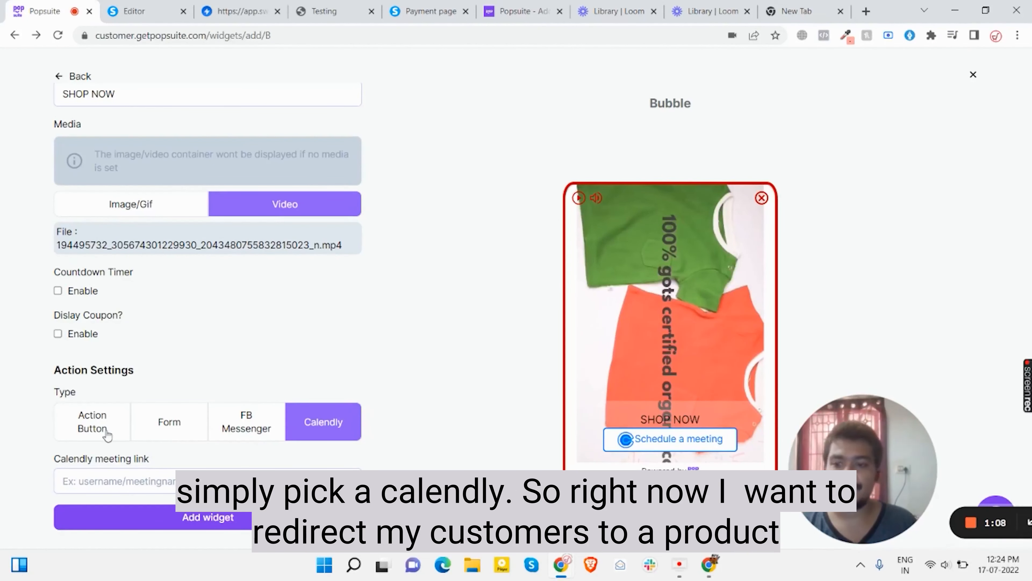
left_click(93, 431)
scroll(93, 431, "down", 2)
left_click(102, 382)
key("BackSpace")
type("R NOW")
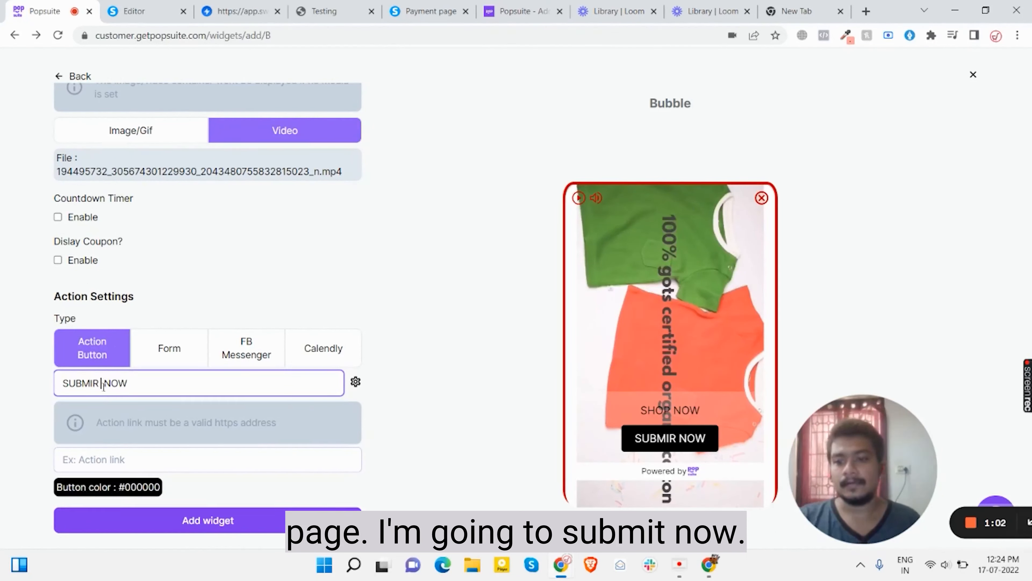
key("BackSpace")
type("T")
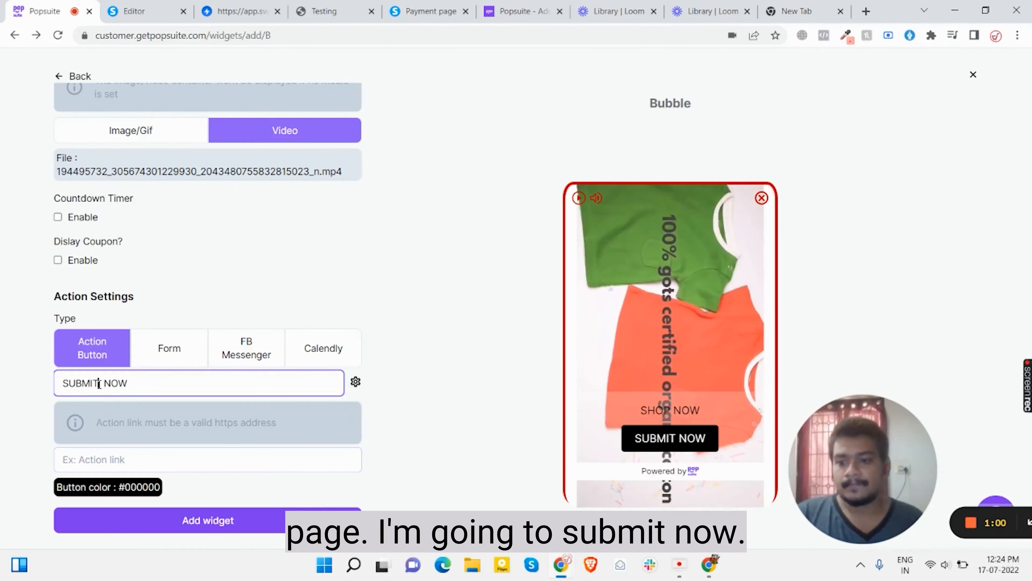
left_click(122, 458)
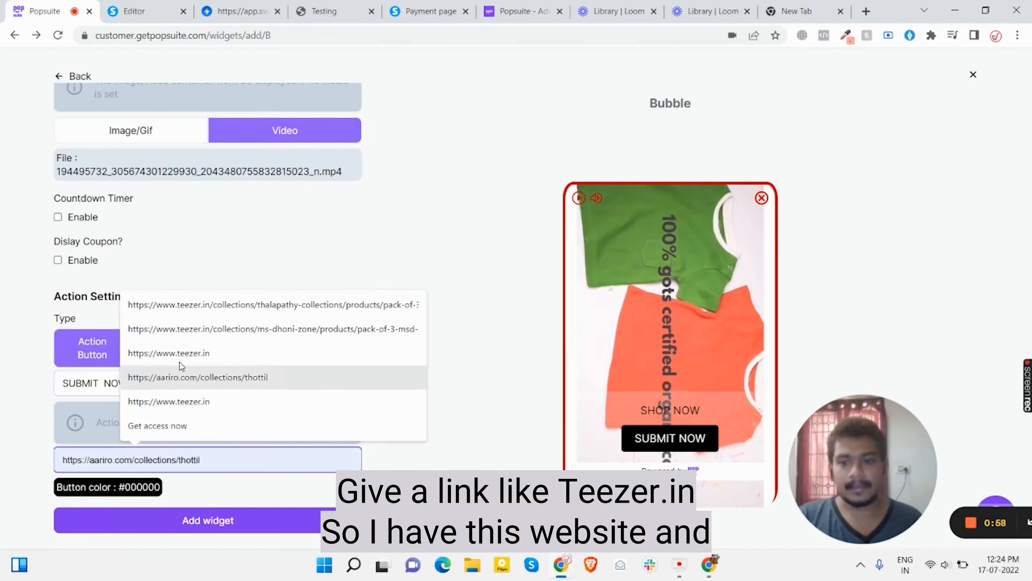
left_click(185, 353)
left_click(216, 519)
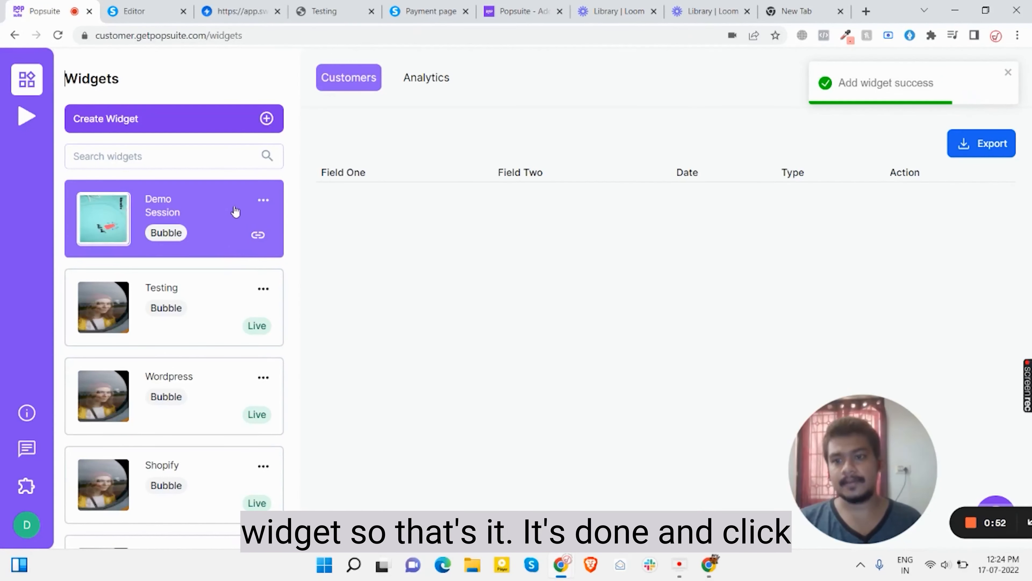
Publish and enable the Demo Session widget, then copy its embed script
left_click(1007, 72)
left_click(972, 77)
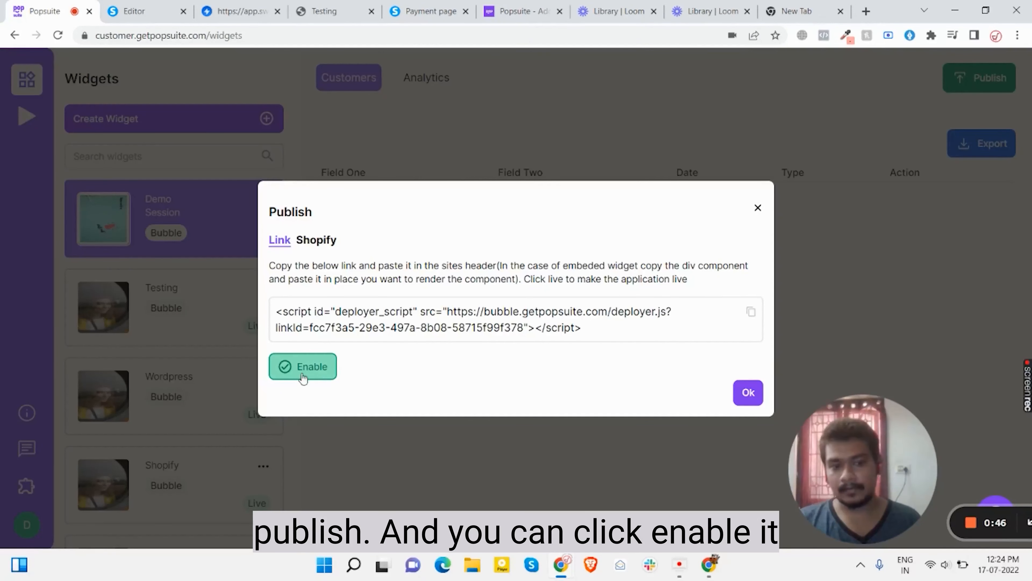
left_click(327, 376)
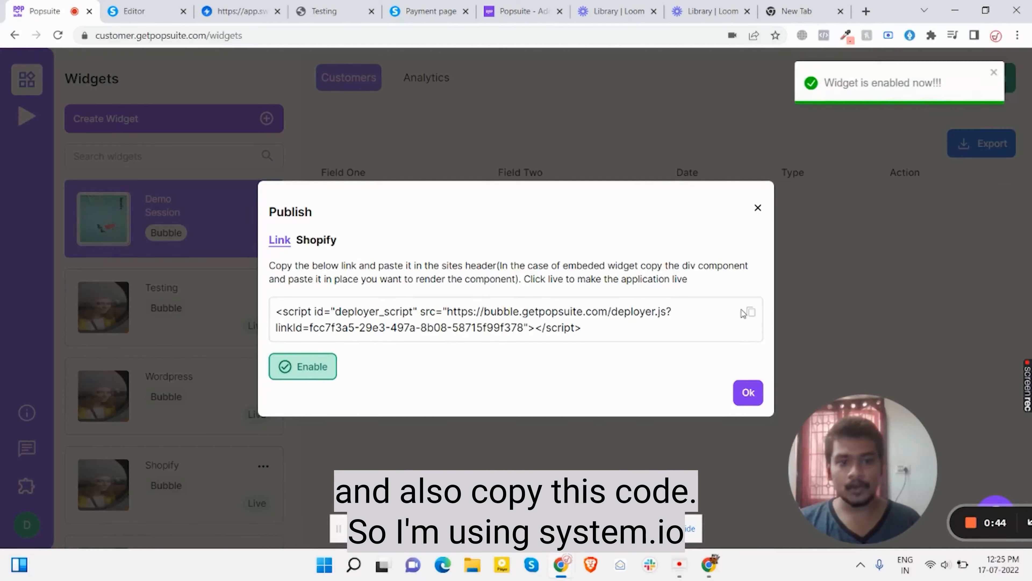
left_click(750, 311)
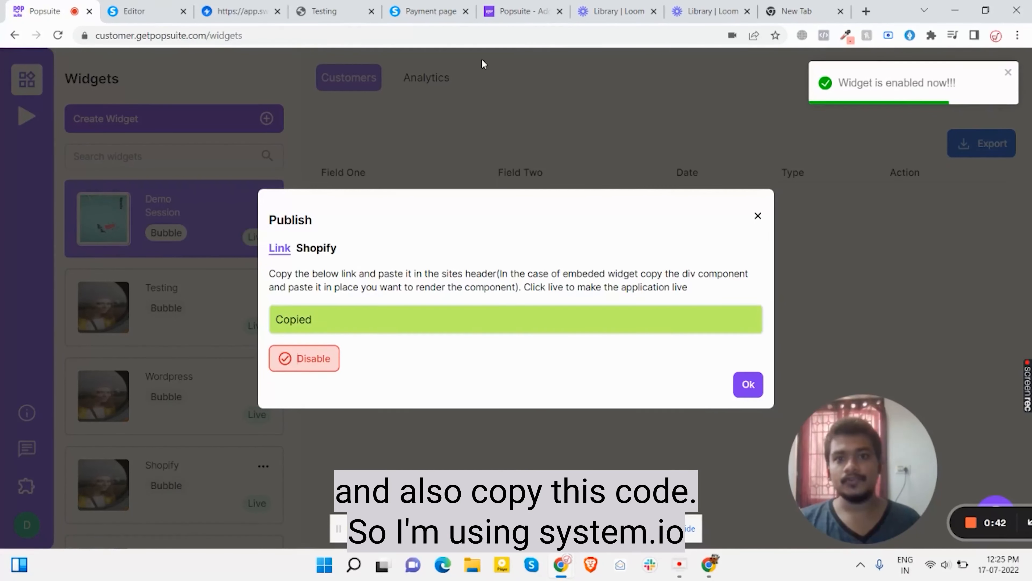
left_click(427, 11)
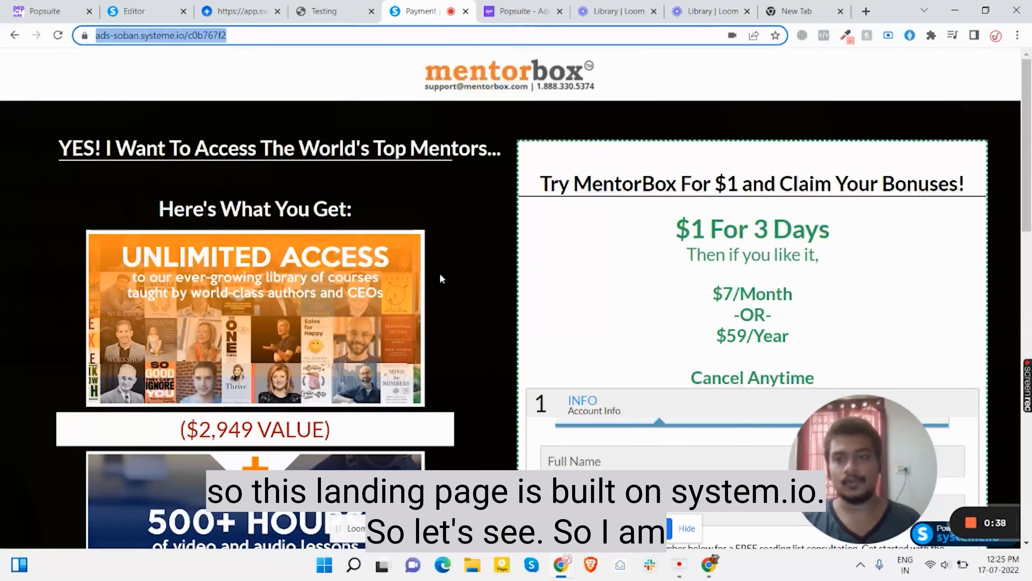
Paste the Popsuite embed script into the payment page's footer code and save it
left_click(147, 16)
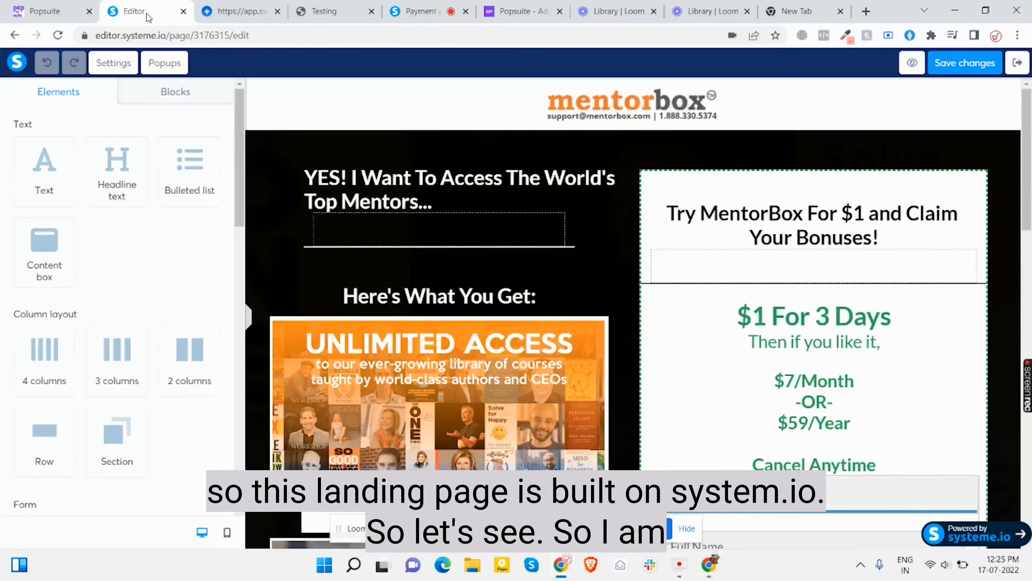
left_click(155, 94)
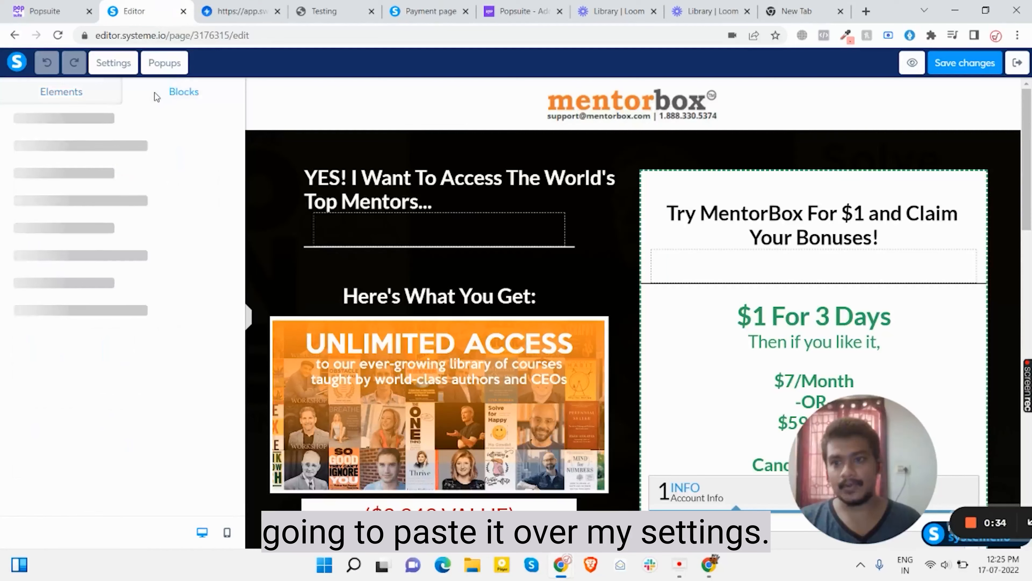
left_click(112, 67)
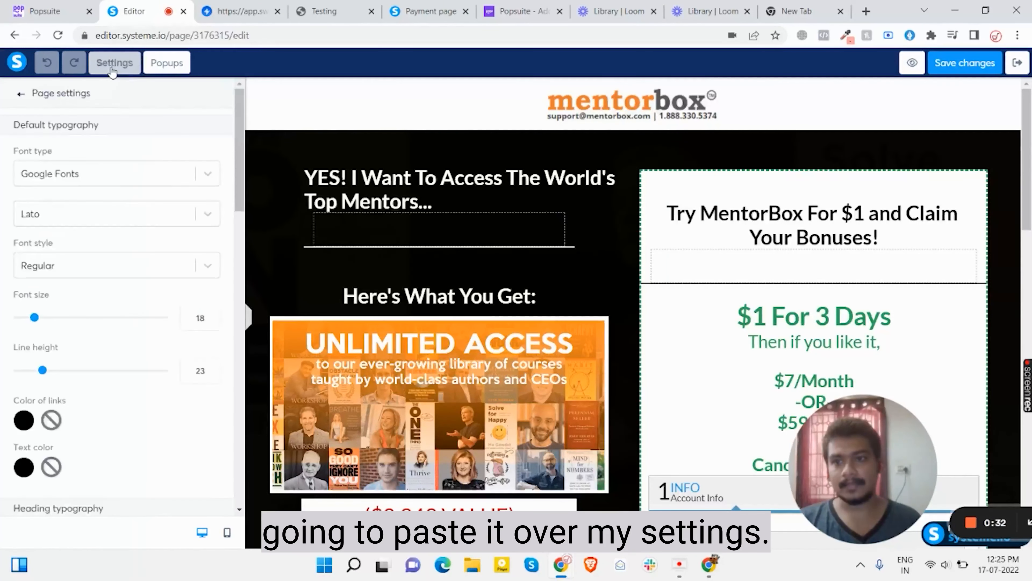
scroll(123, 415, "down", 10)
scroll(122, 413, "down", 10)
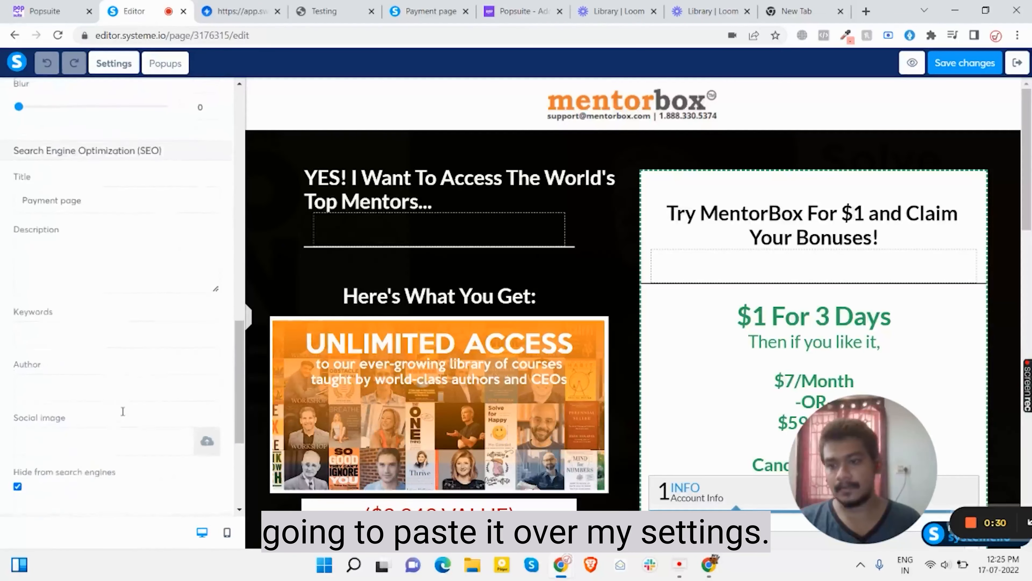
left_click(44, 412)
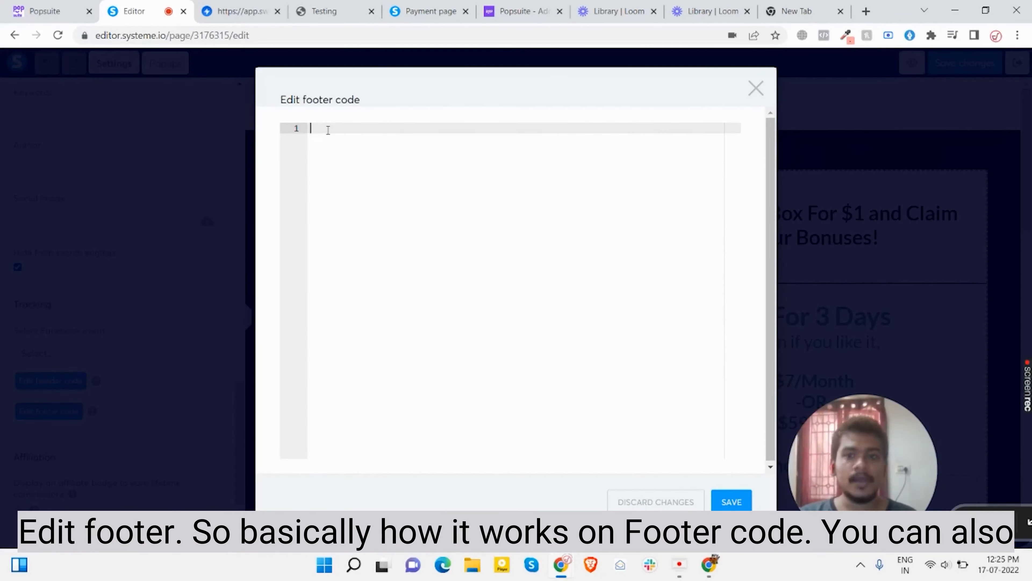
type("<script src=\"https://app.getpopsuite.com/deployer.js?linkId=fcc7f3a5-29e3-497a-8b08-58715f99f378\"></script>")
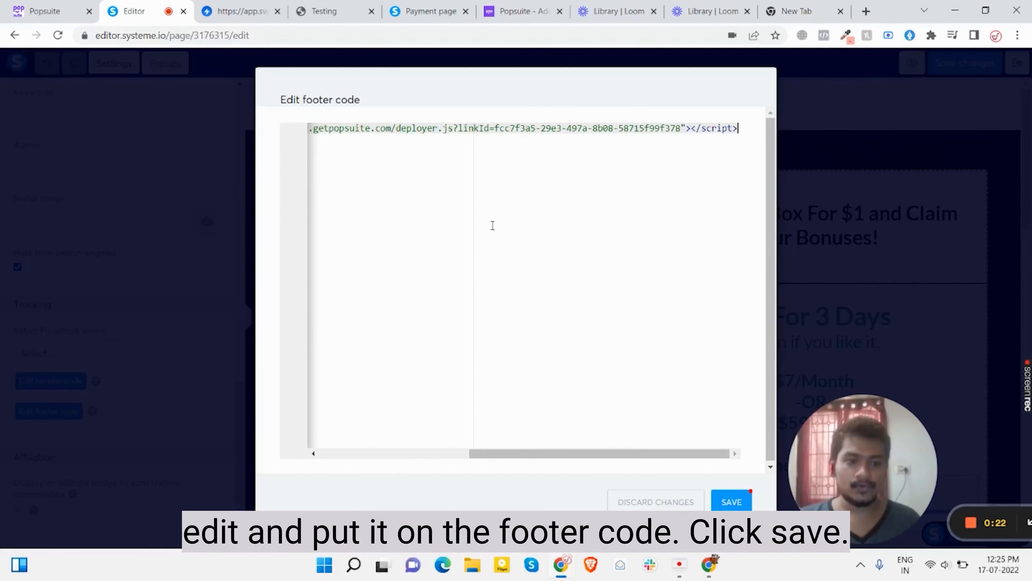
left_click(738, 502)
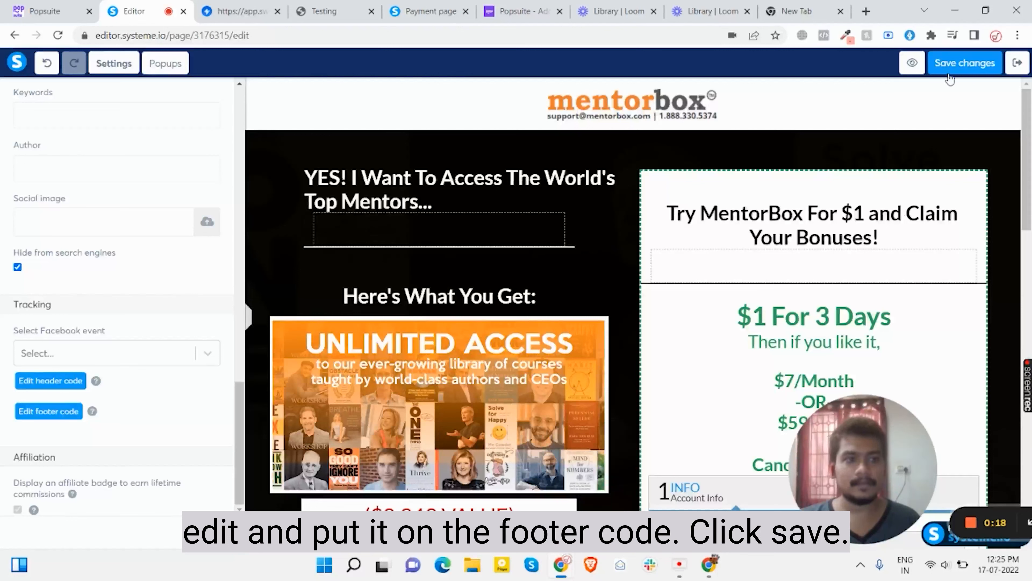
Save the page changes and view the page preview in a new tab
left_click(953, 65)
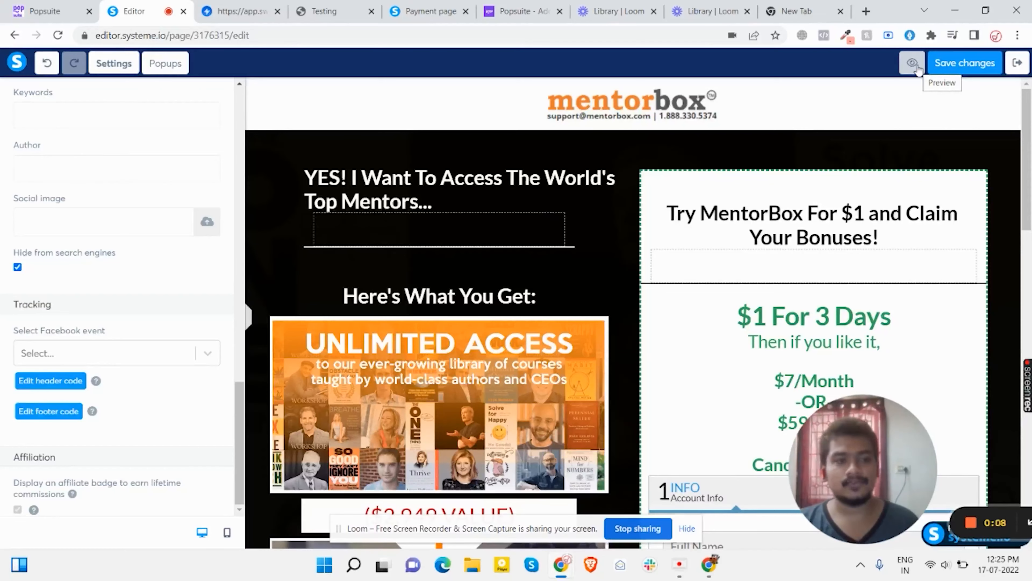
left_click(913, 63)
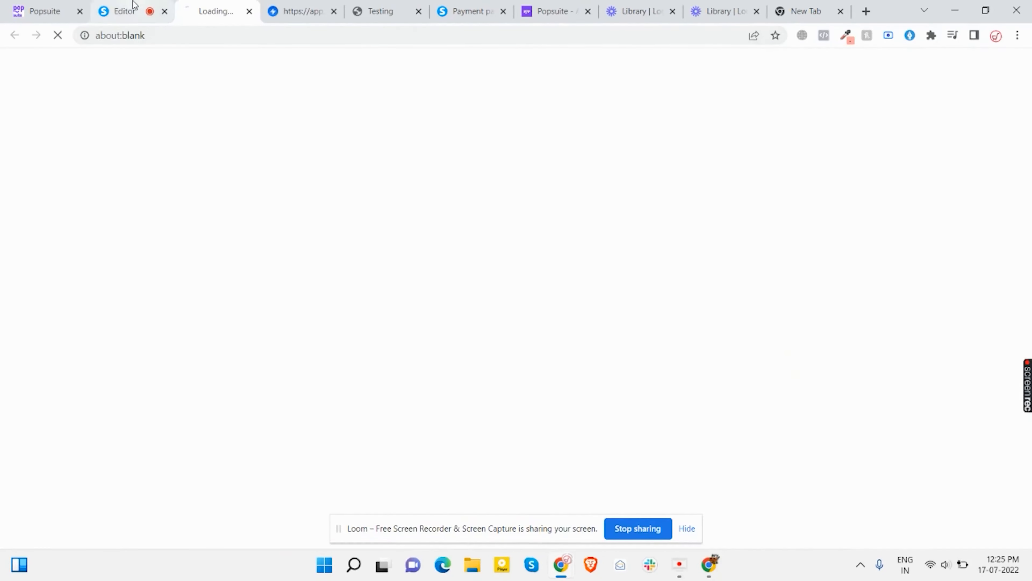
left_click(122, 11)
left_click(221, 11)
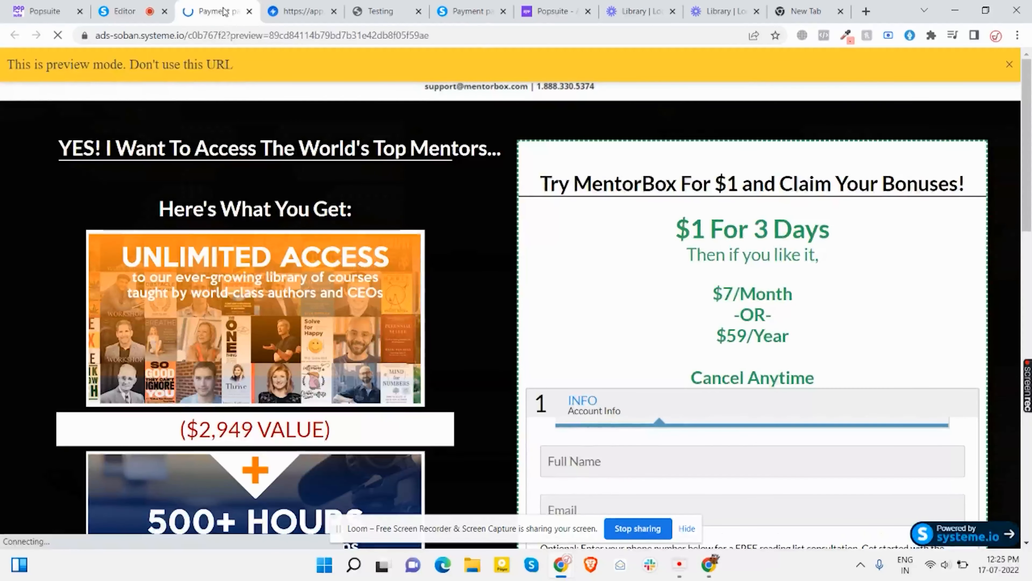